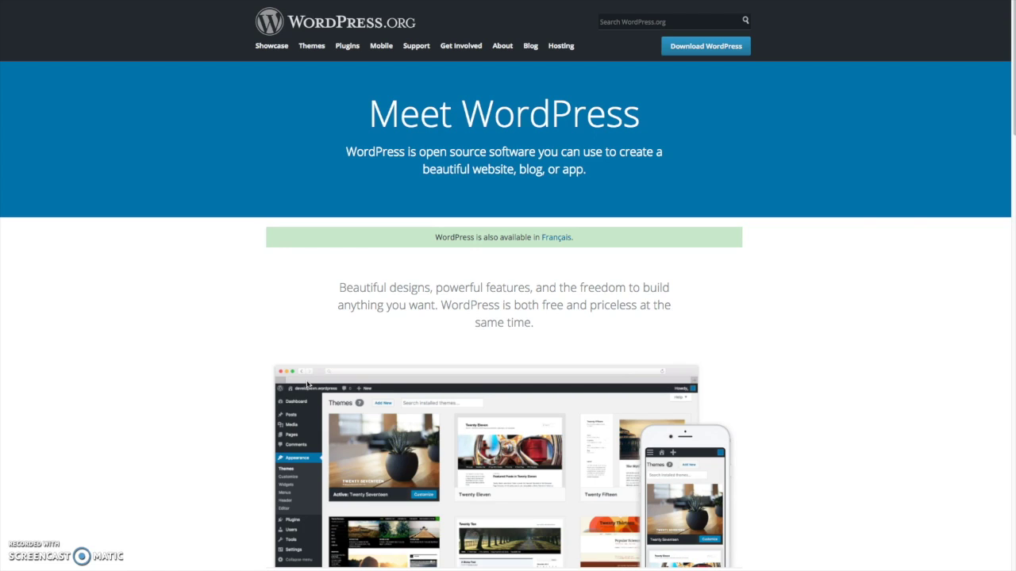
# Search the WordPress.org plugin directory for "review"
pyautogui.click(346, 48)
pyautogui.click(447, 208)
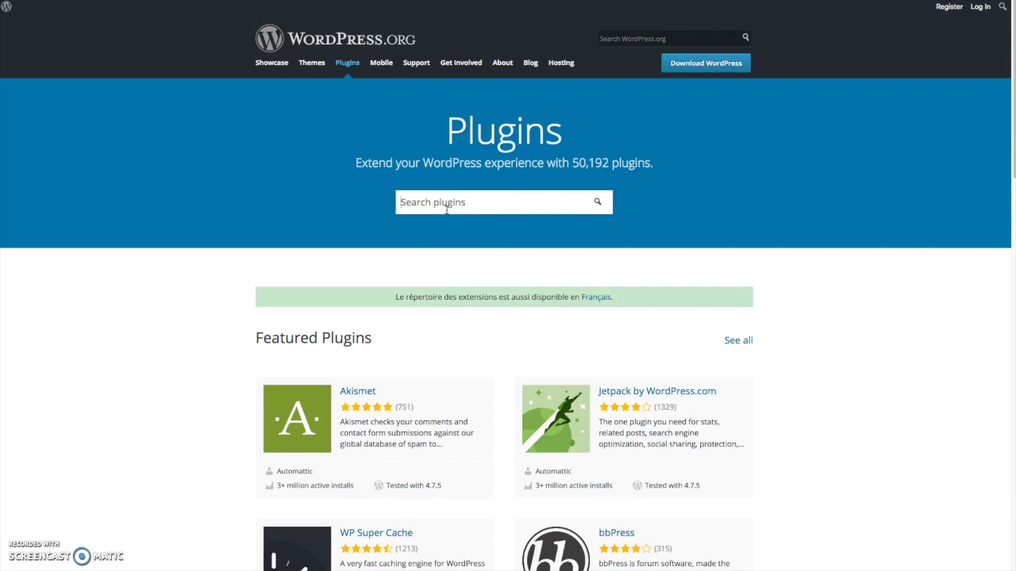
pyautogui.write('review')
pyautogui.press('Return')
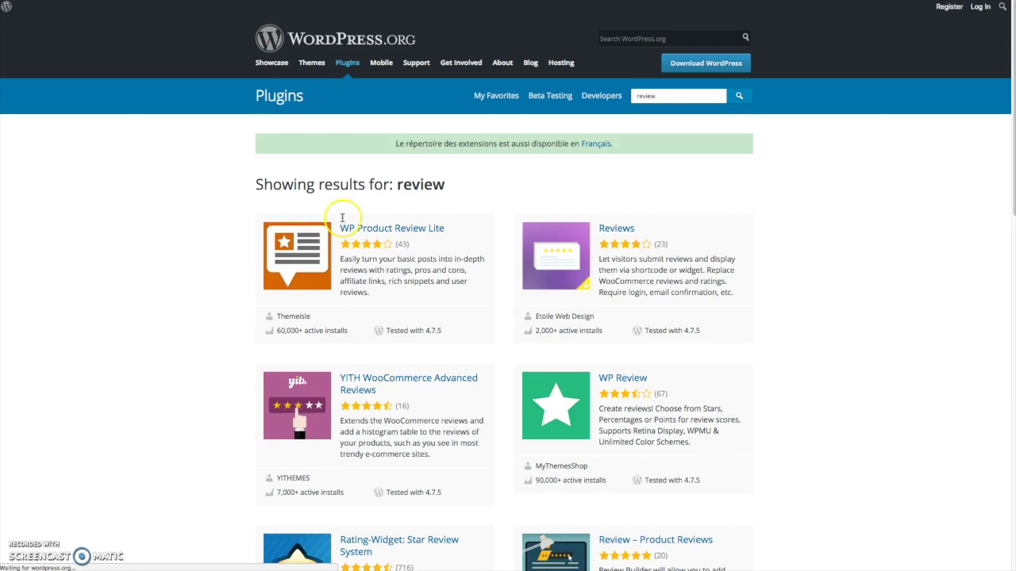
# Browse the review plugin results and open the WP Product Review Lite listing
pyautogui.scroll(-5, 272, 222)
pyautogui.scroll(-1, 663, 375)
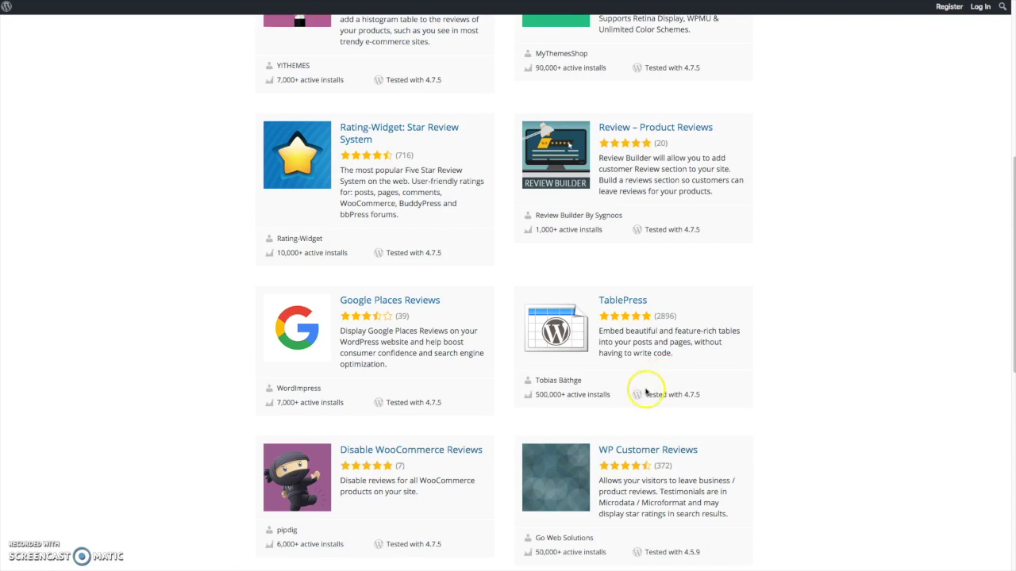
pyautogui.scroll(5, 653, 385)
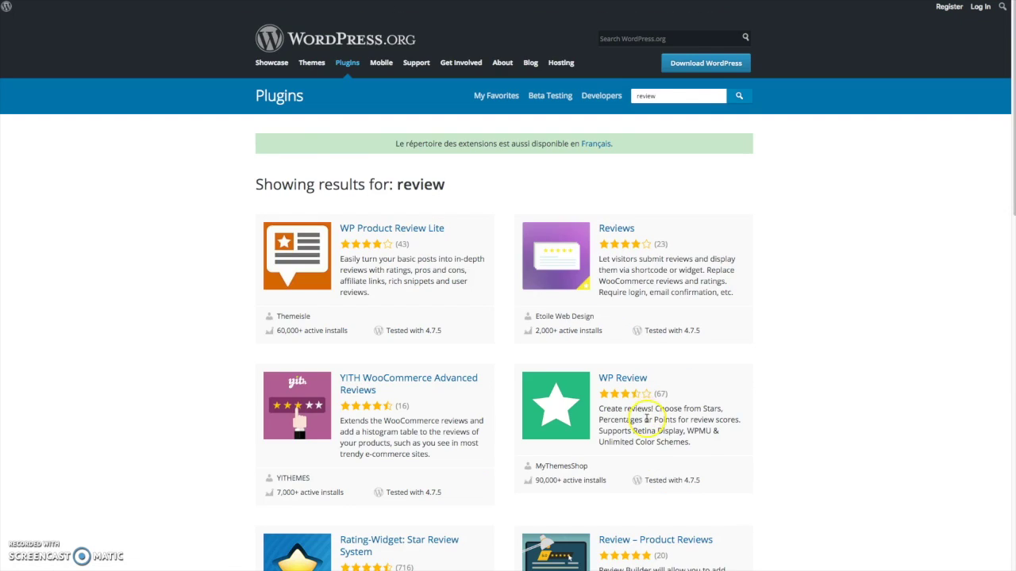
pyautogui.click(398, 232)
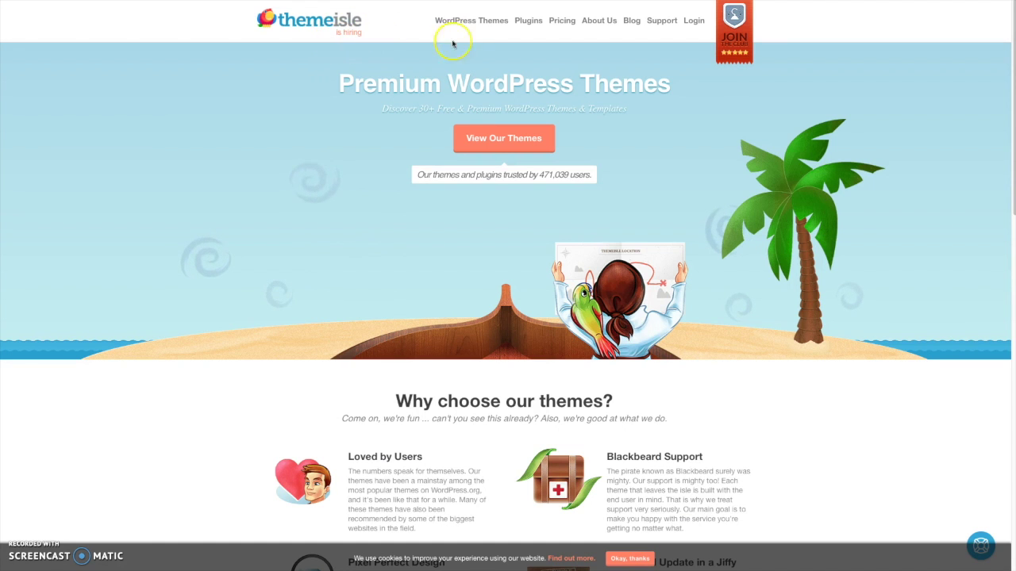
pyautogui.moveTo(466, 32)
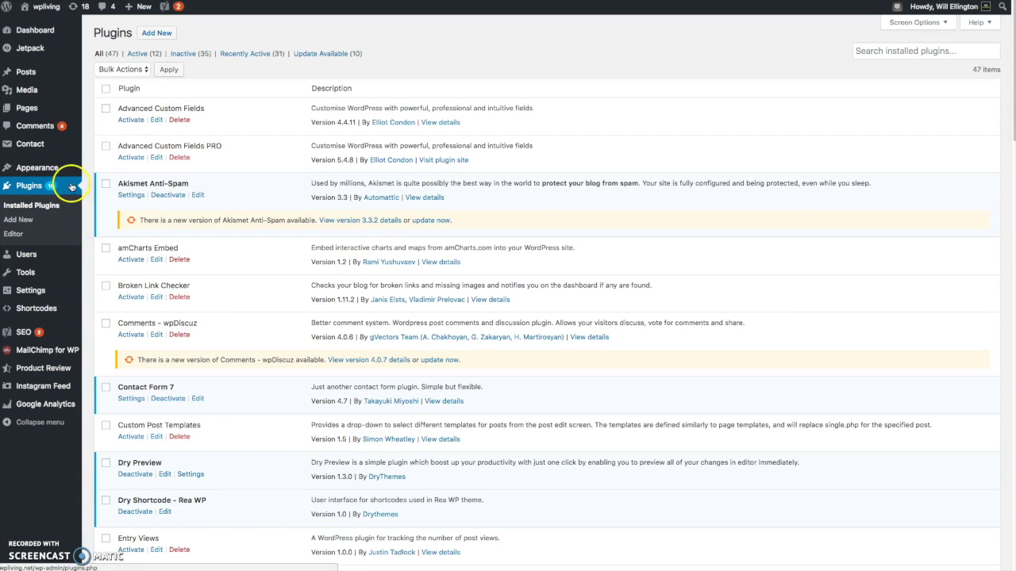
# Search for "review" among the new plugins that can be added to the wpliving site
pyautogui.click(24, 219)
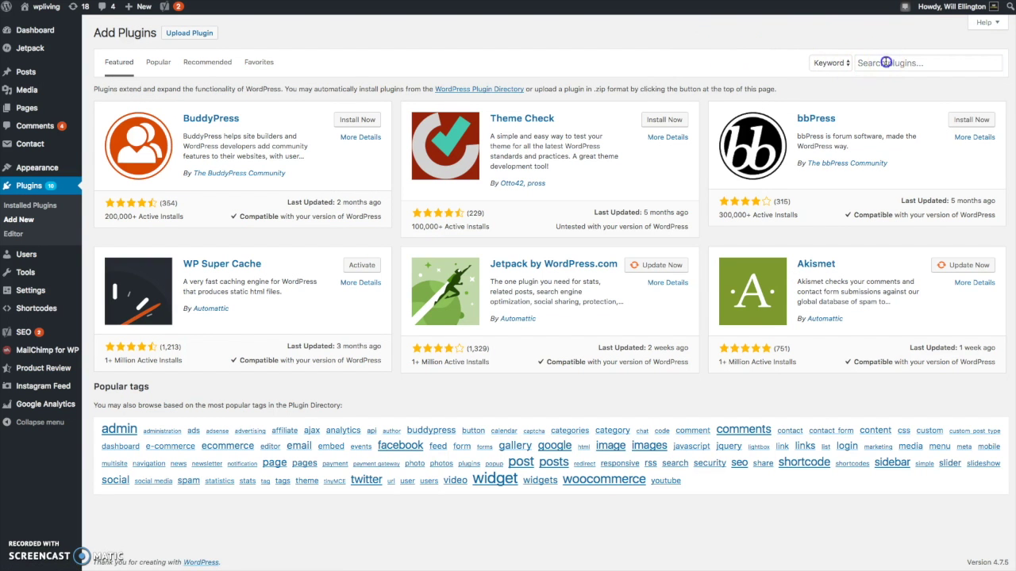
pyautogui.click(886, 62)
pyautogui.write('review')
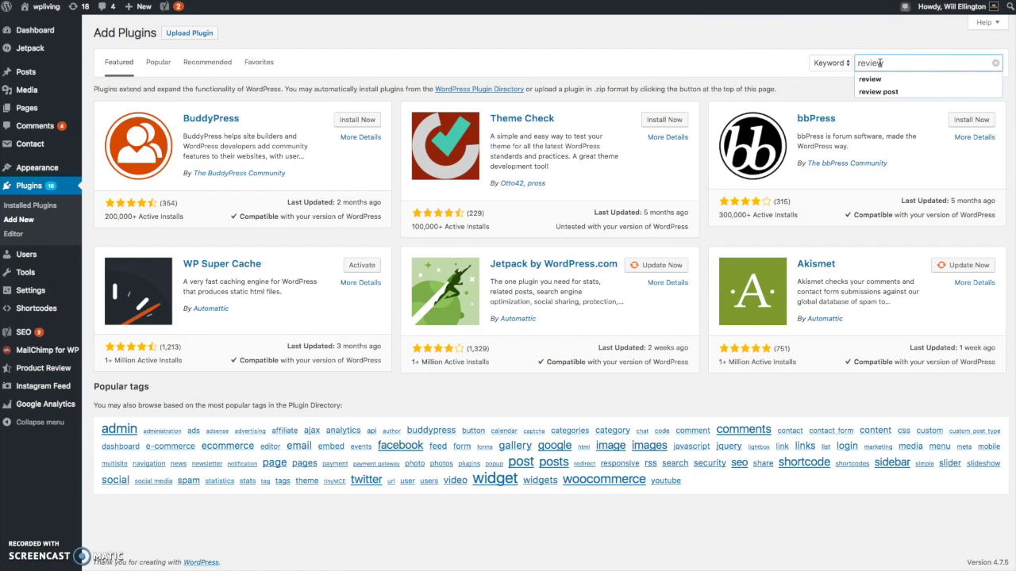
pyautogui.press('Return')
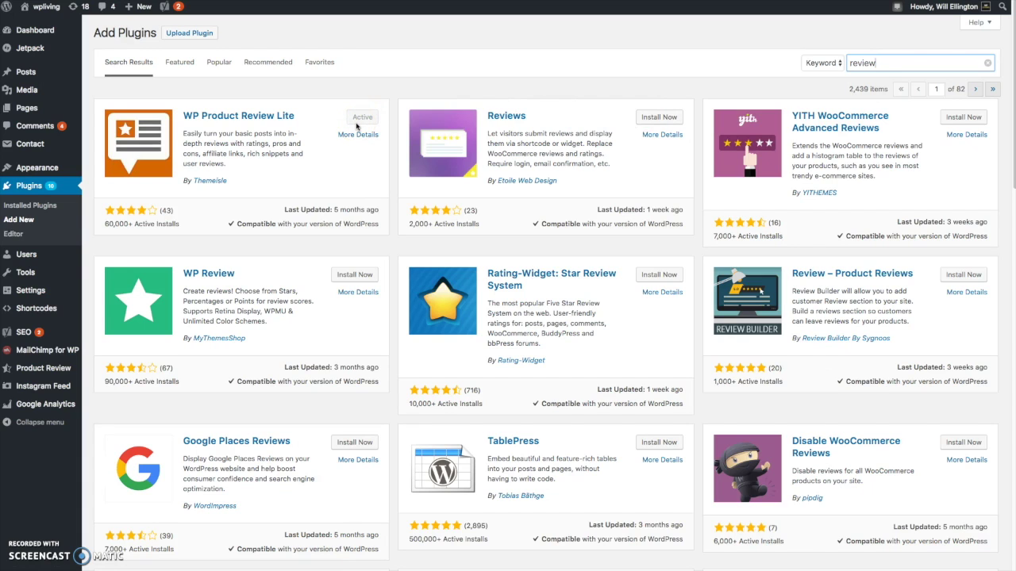
# Open the Product Review plugin settings, check the review box position choices and highlight the P_REVIEW shortcode
pyautogui.moveTo(22, 368)
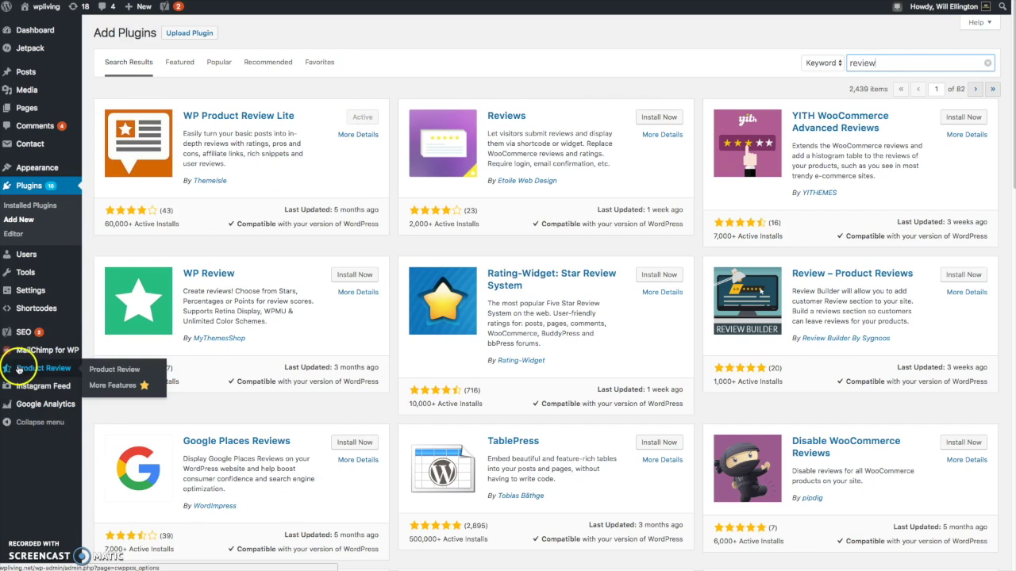
pyautogui.click(36, 370)
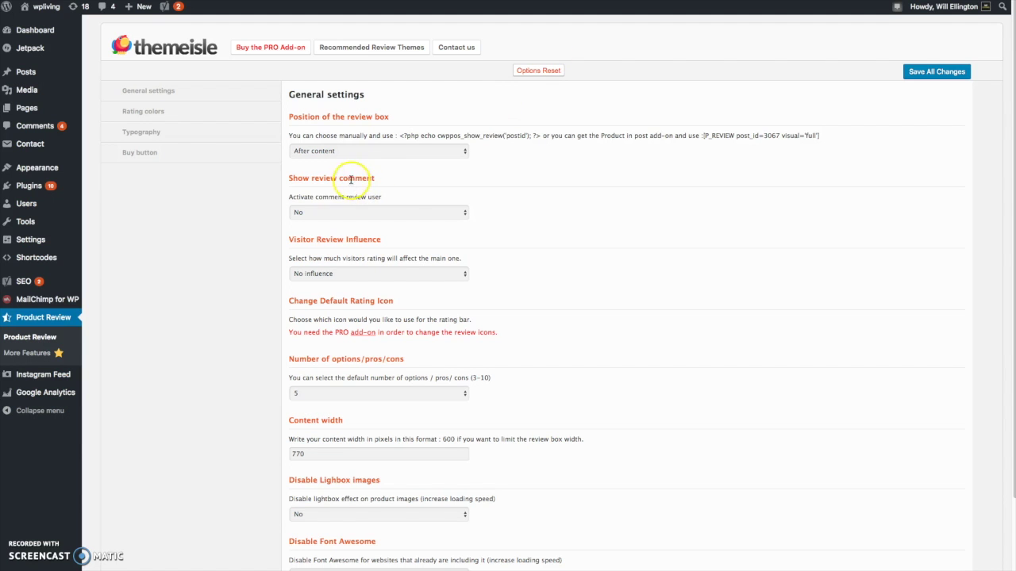
pyautogui.click(350, 151)
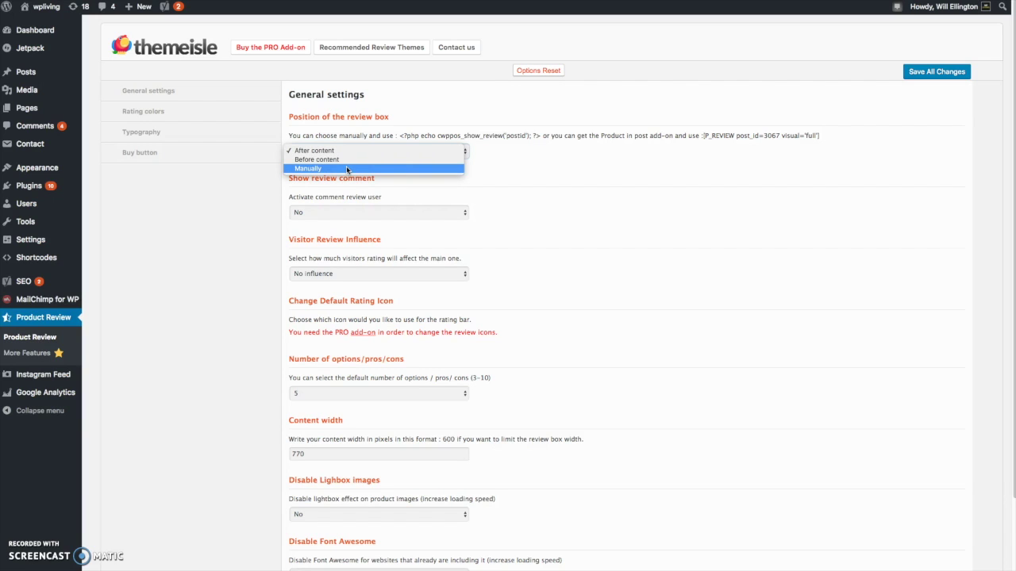
pyautogui.click(719, 135)
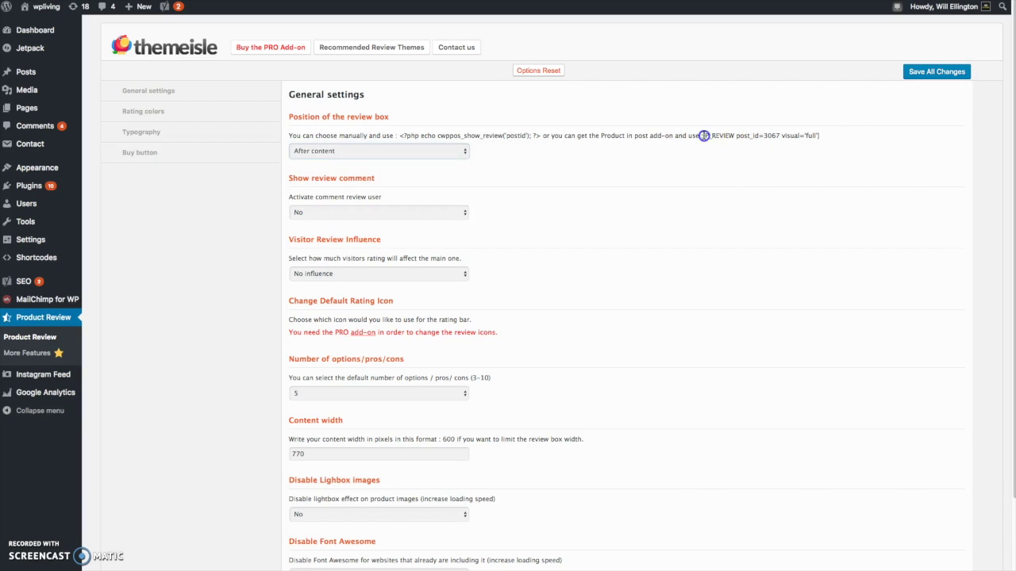
pyautogui.moveTo(704, 135); pyautogui.dragTo(807, 136)
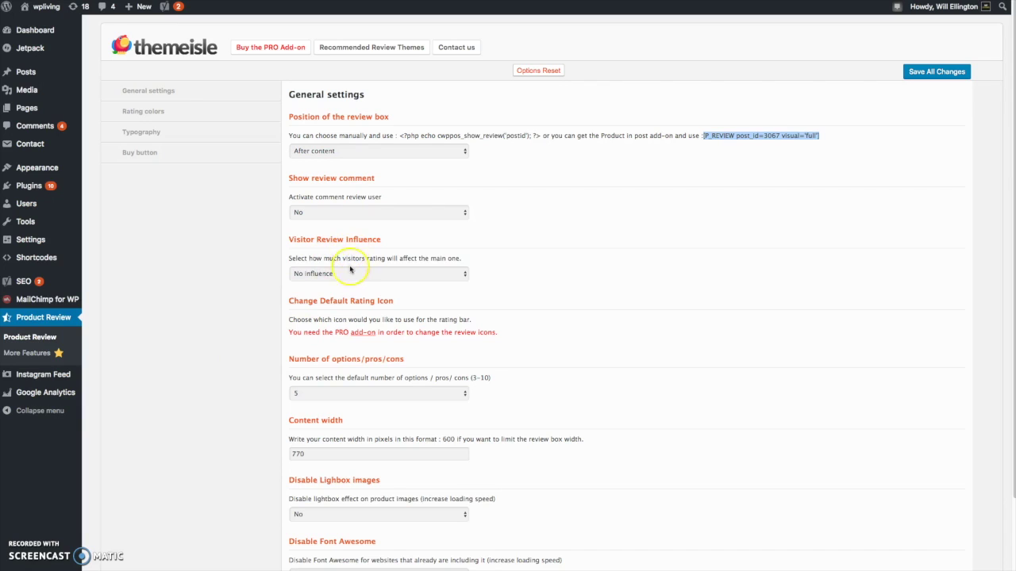
# Review the visitor review influence choices and the remaining general settings, including content width and the lightbox and Font Awesome options
pyautogui.click(350, 274)
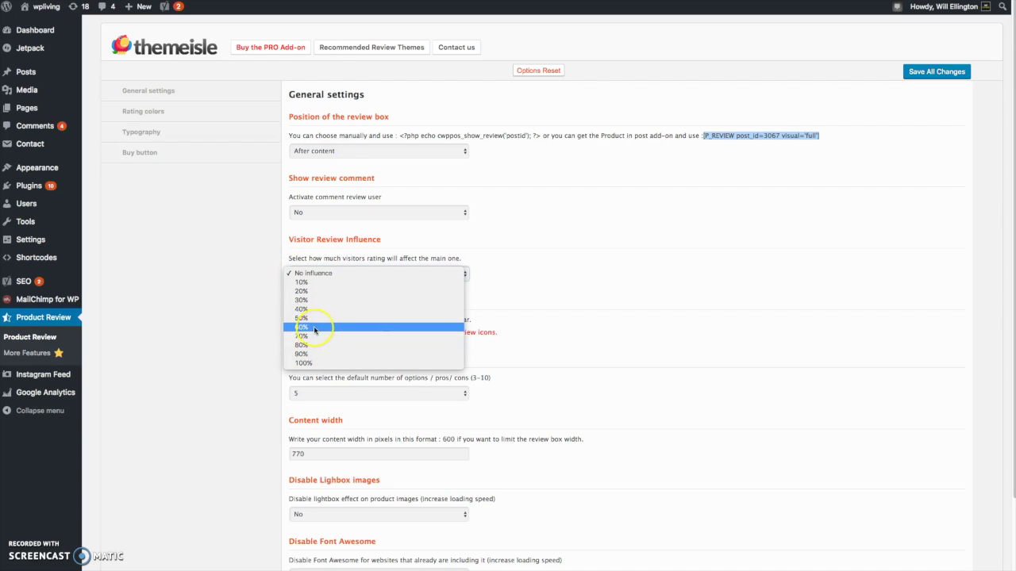
pyautogui.click(224, 316)
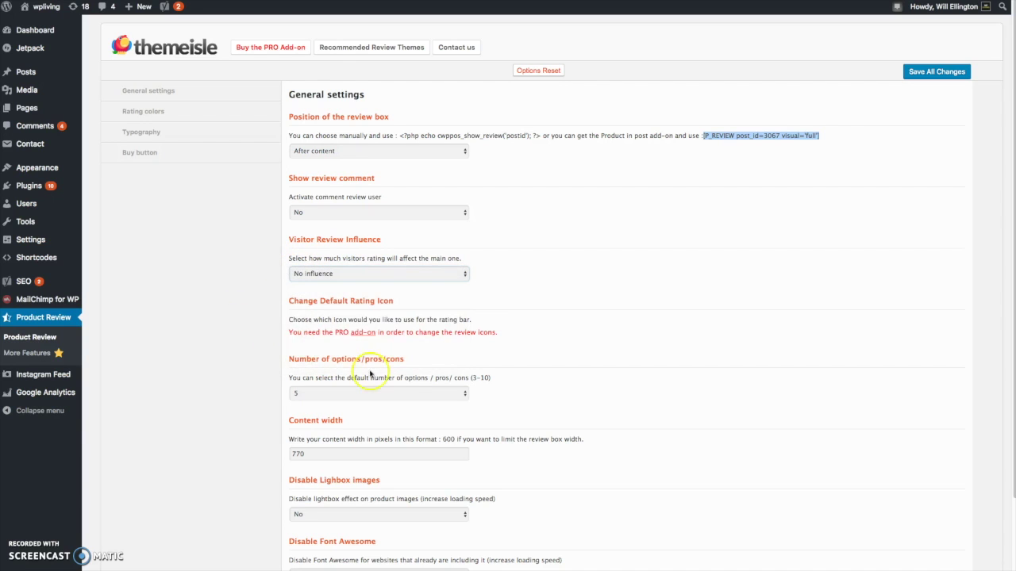
pyautogui.scroll(-1, 367, 373)
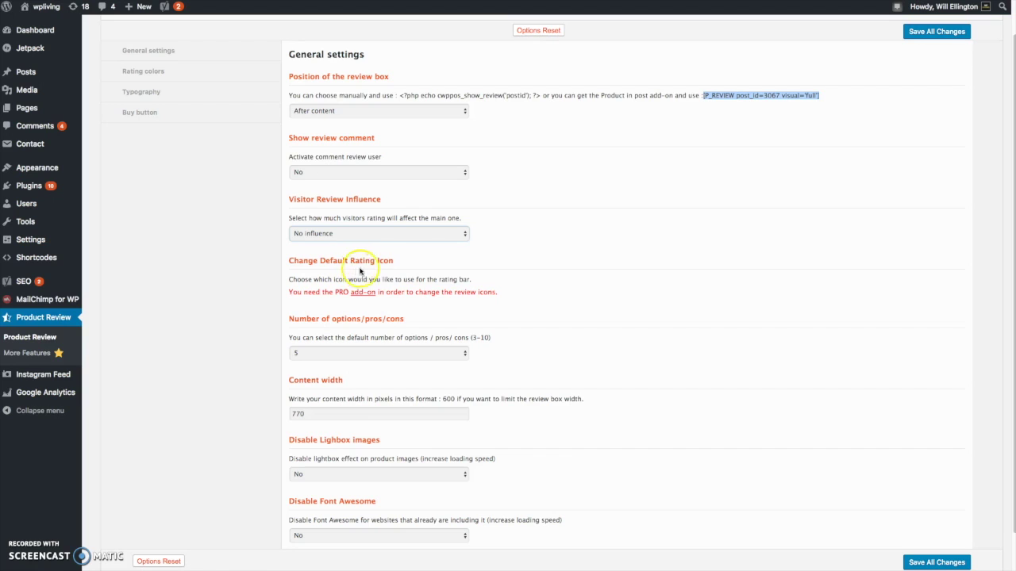
pyautogui.click(305, 414)
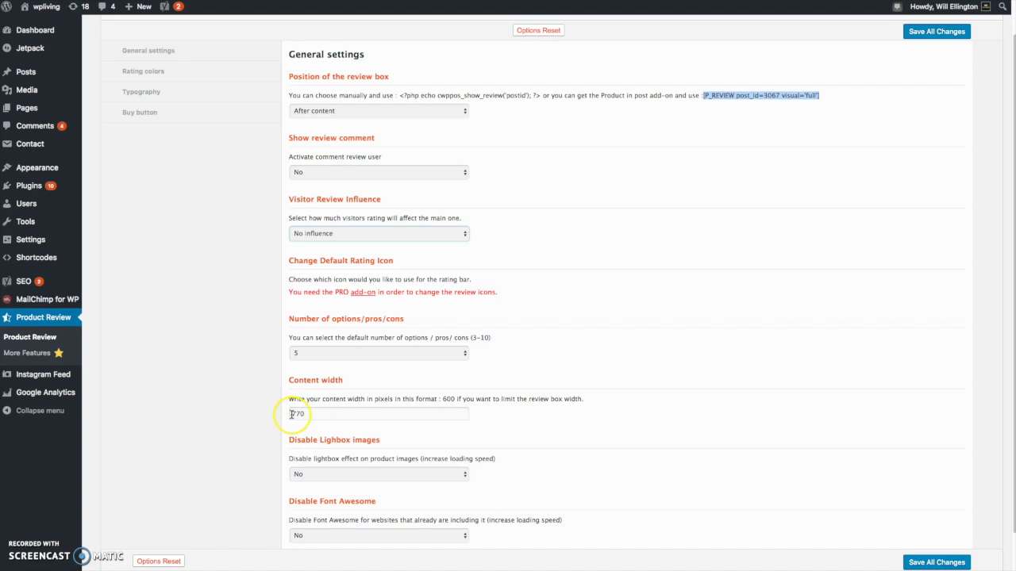
pyautogui.click(292, 414)
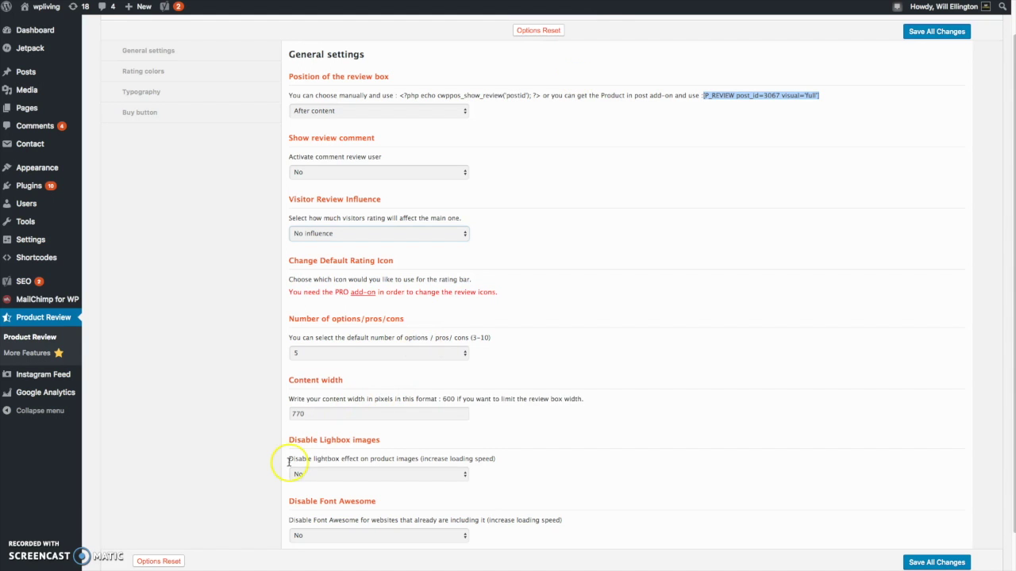
pyautogui.scroll(-1, 318, 452)
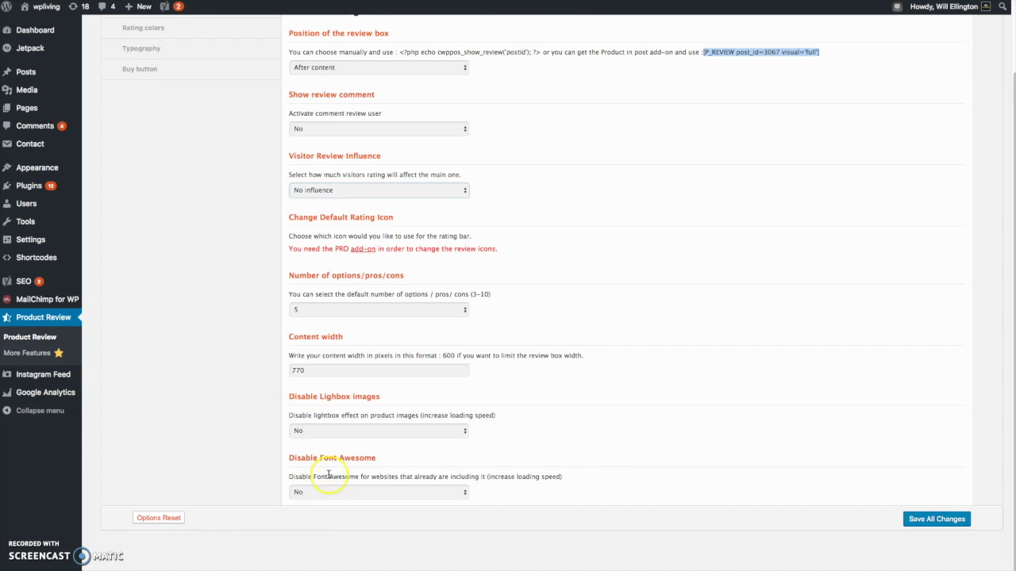
pyautogui.scroll(2, 421, 476)
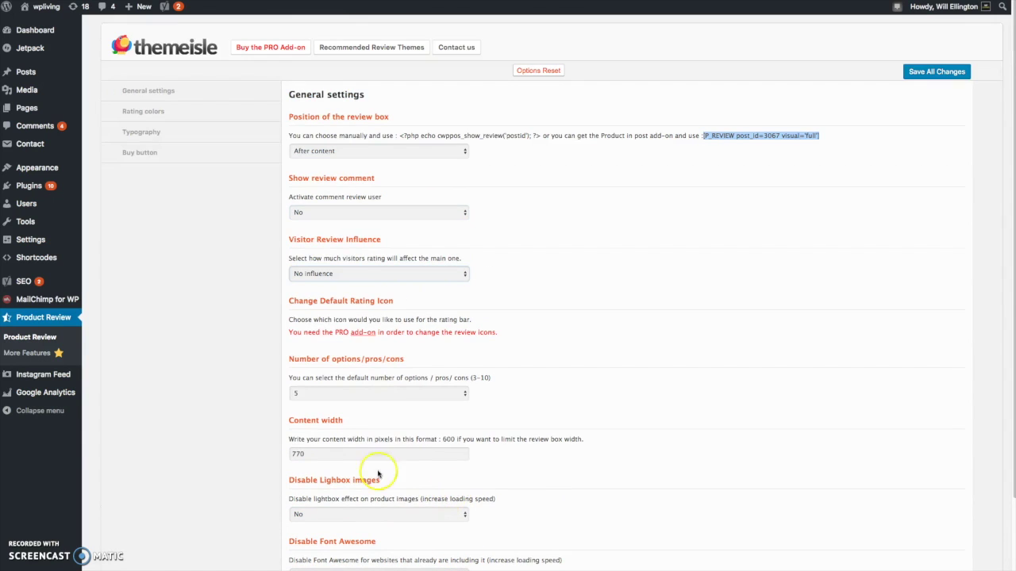
# Examine the rating color settings from the default colors through the weak to very good ratings
pyautogui.click(157, 112)
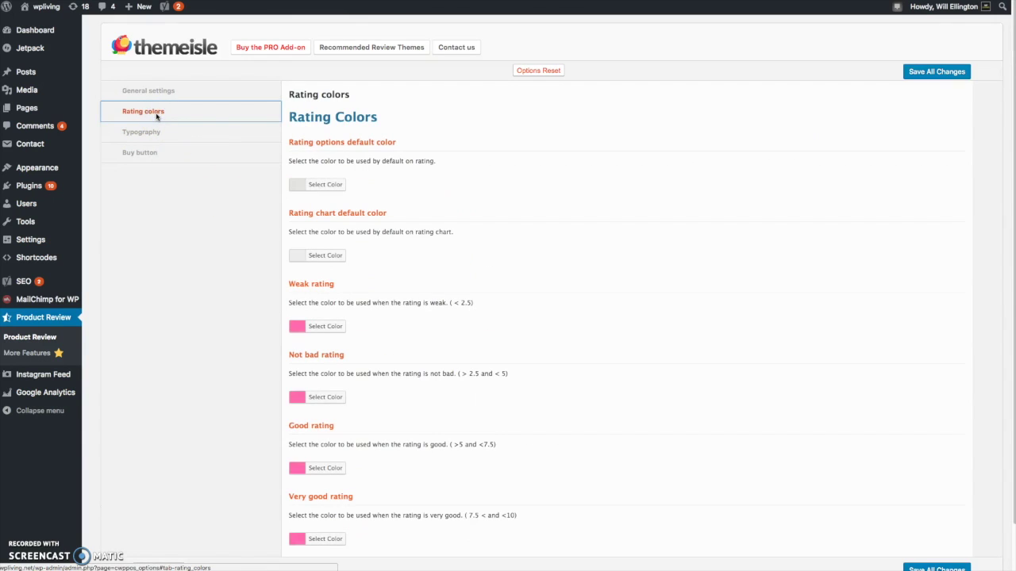
pyautogui.click(416, 327)
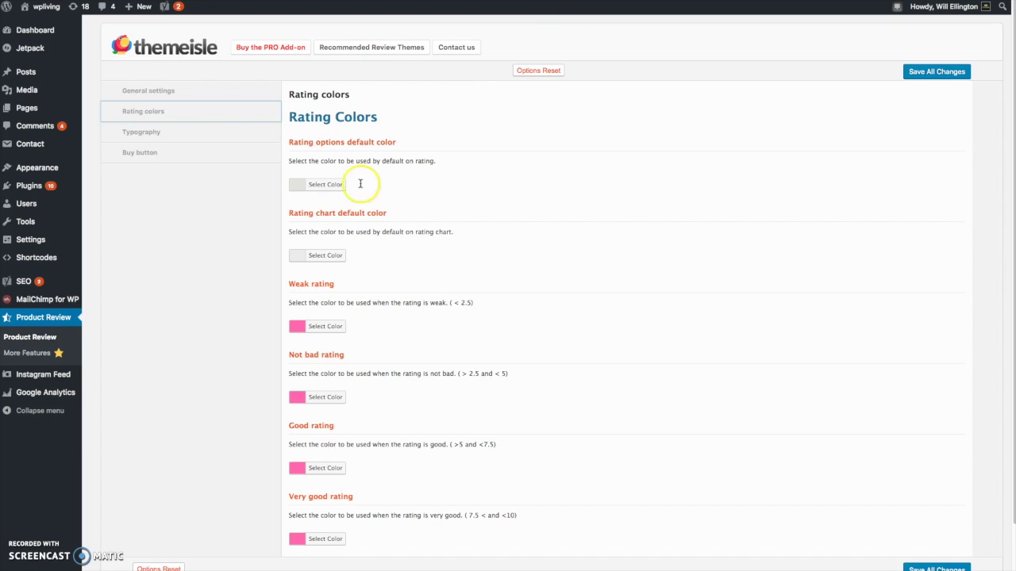
pyautogui.scroll(-1, 334, 210)
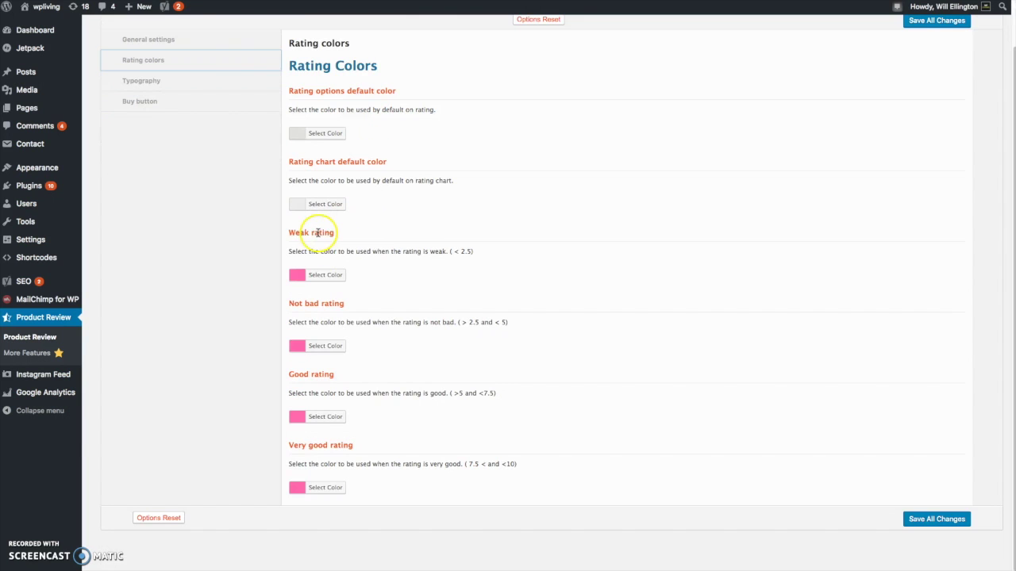
pyautogui.scroll(1, 317, 286)
# Examine the typography options for font color, pros and cons text, and the review box border
pyautogui.click(141, 132)
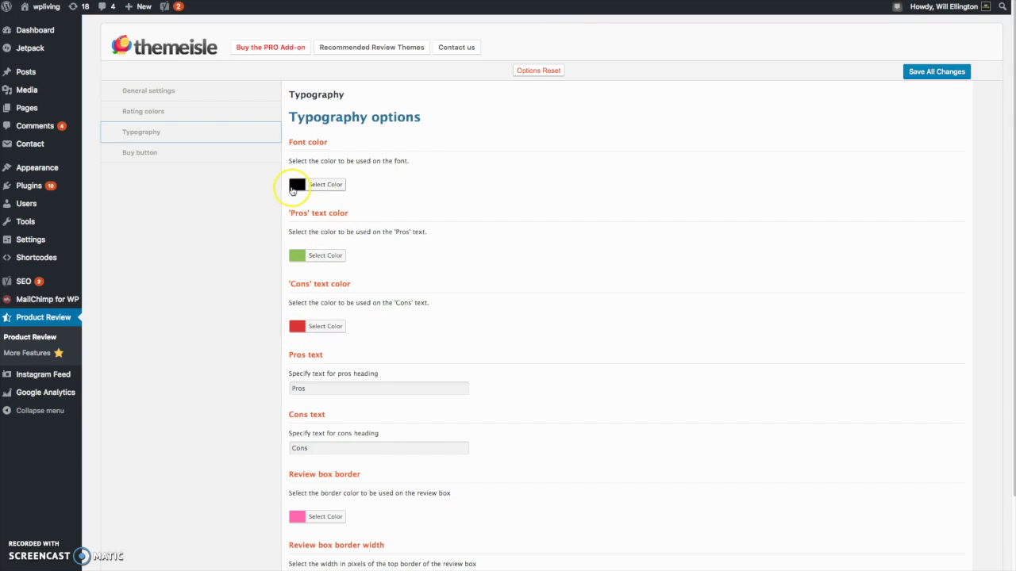
pyautogui.scroll(-2, 288, 423)
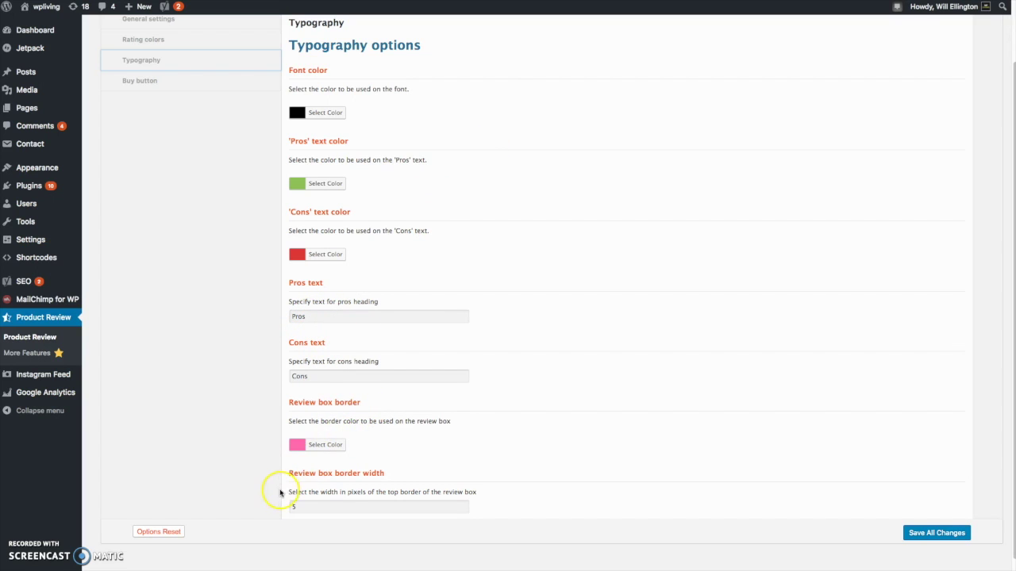
pyautogui.scroll(-1, 279, 504)
pyautogui.scroll(-1, 280, 506)
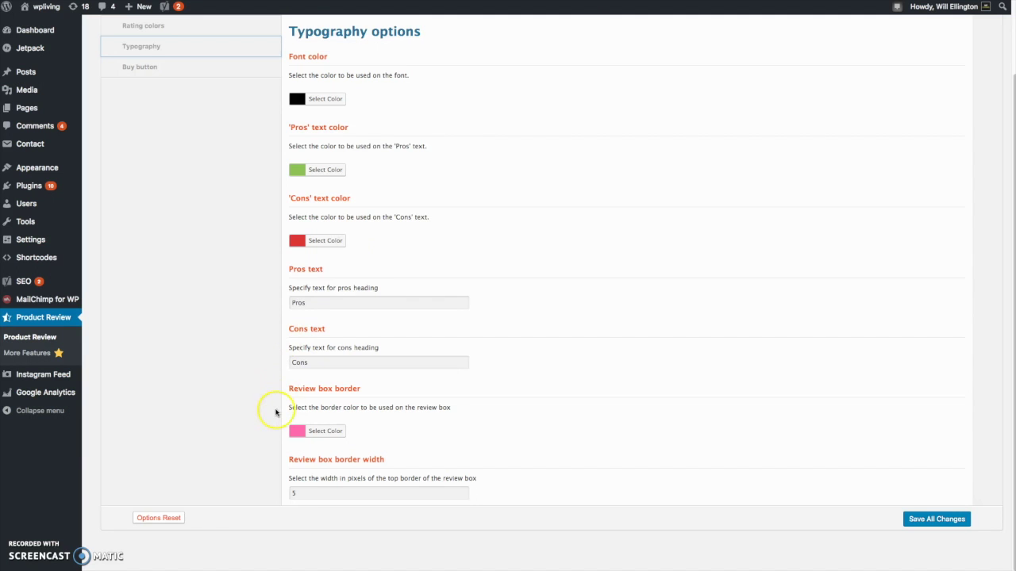
pyautogui.scroll(3, 268, 416)
pyautogui.click(184, 135)
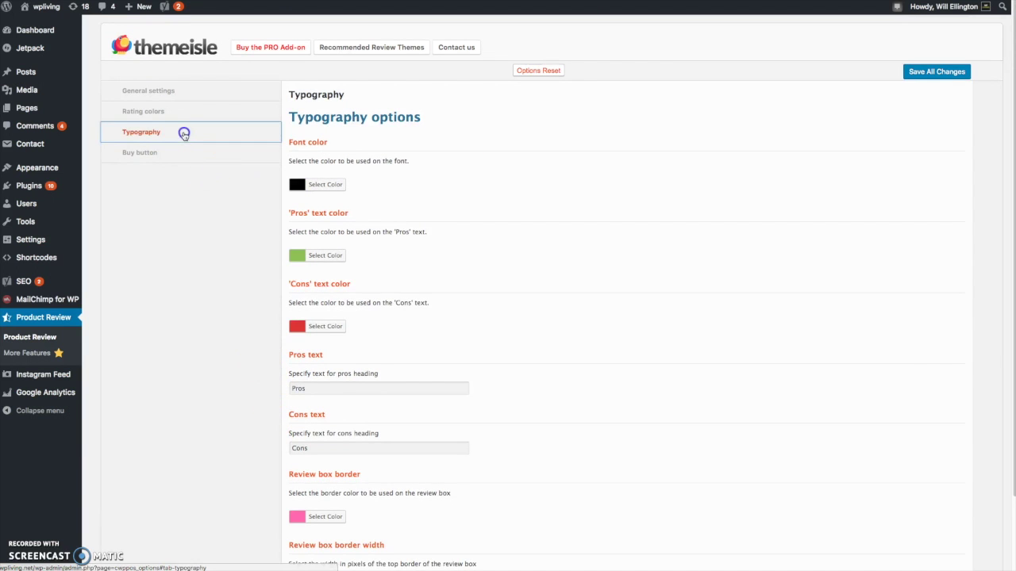
# Examine the buy button options, including the show icon choices and the border, background and text colors
pyautogui.click(177, 153)
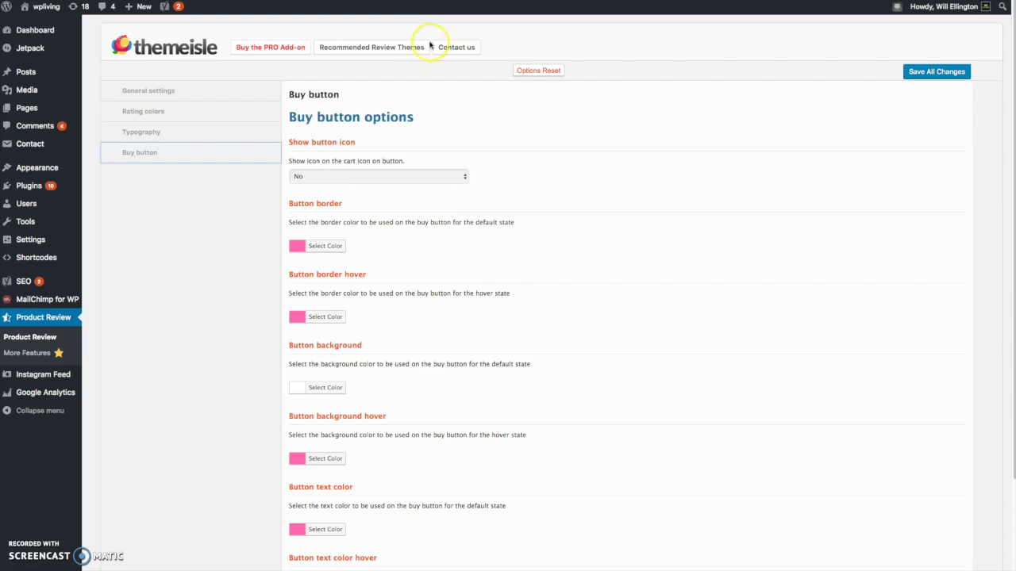
pyautogui.click(329, 178)
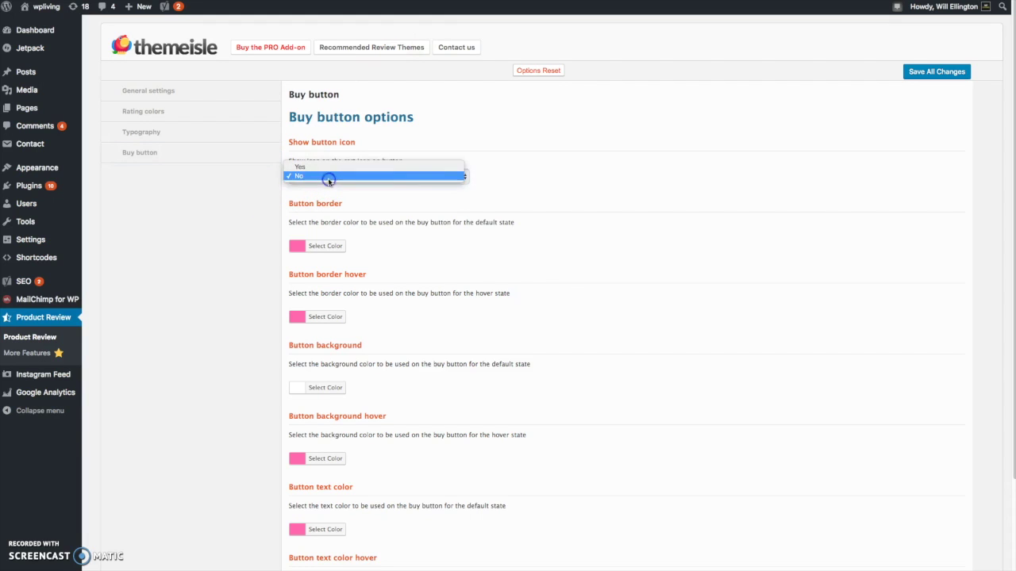
pyautogui.click(329, 177)
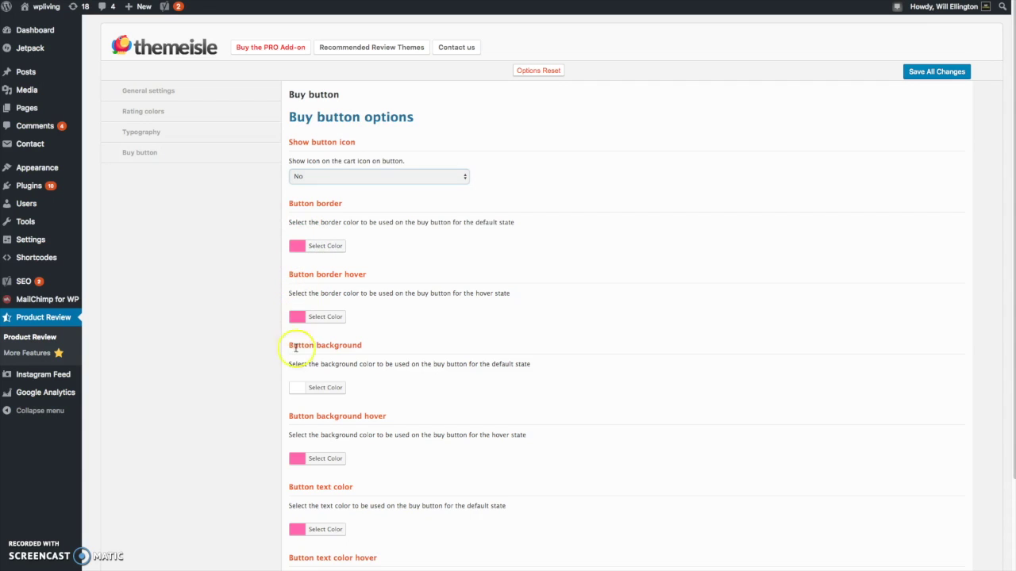
pyautogui.scroll(-3, 295, 444)
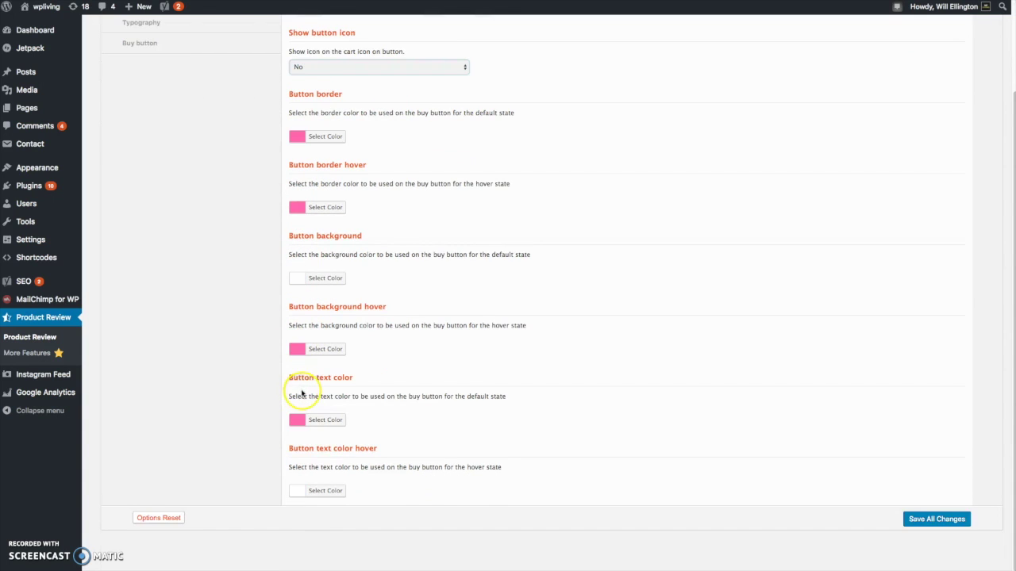
pyautogui.scroll(3, 302, 393)
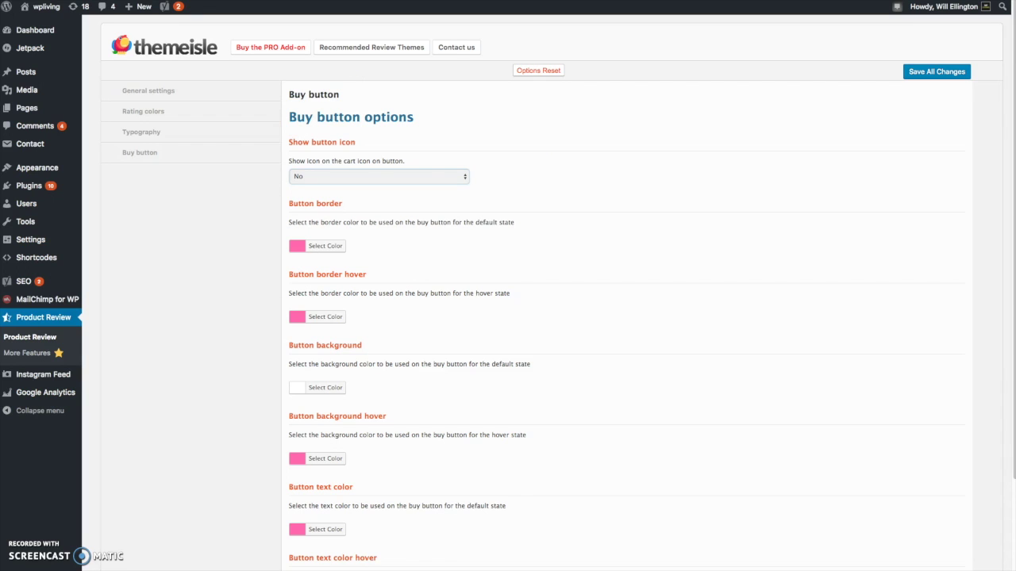
pyautogui.click(444, 176)
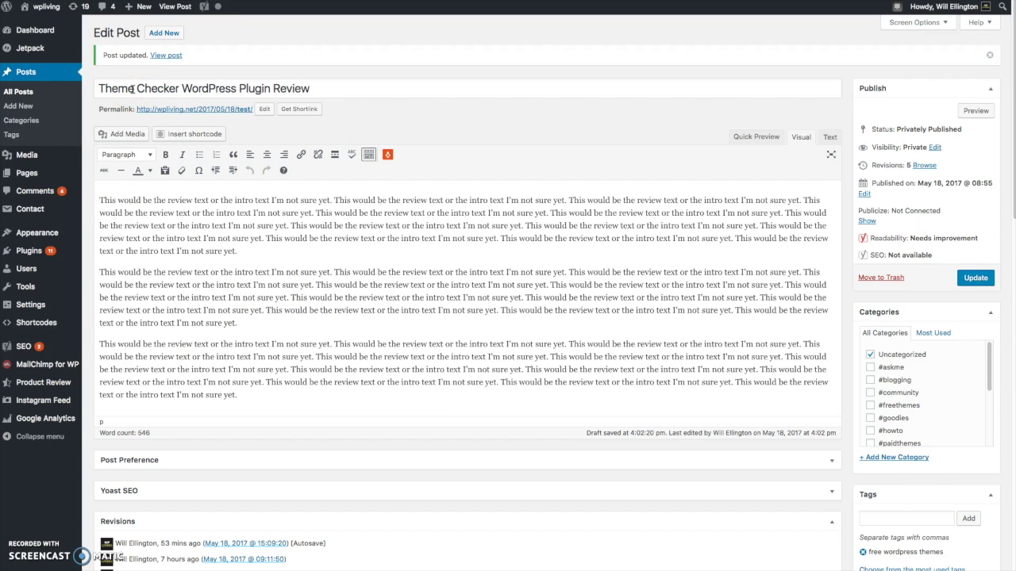
# Review the Theme Checker post's title and body text, and collapse the Revisions section below the editor
pyautogui.moveTo(134, 89); pyautogui.dragTo(143, 88)
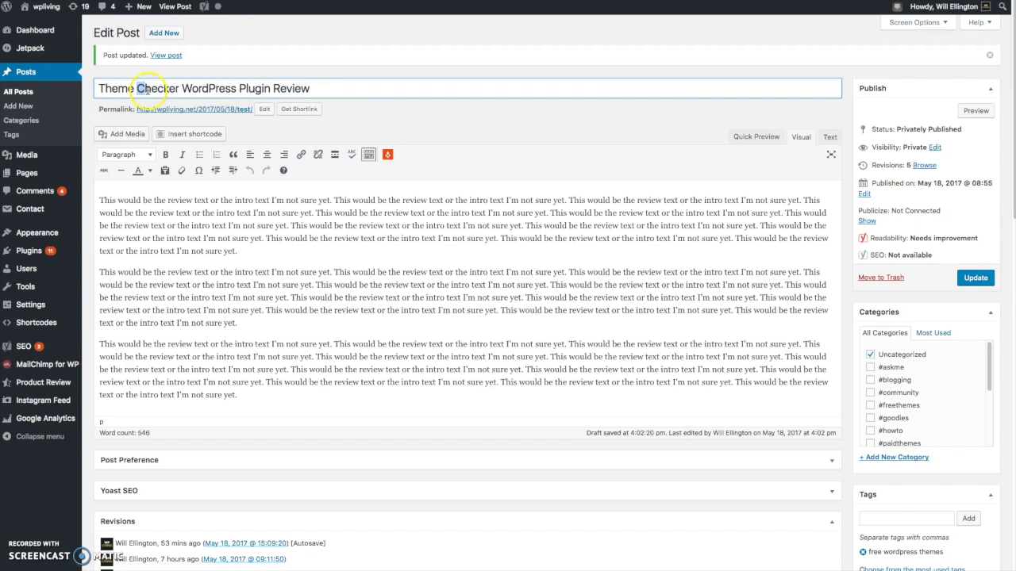
pyautogui.moveTo(137, 225); pyautogui.dragTo(258, 381)
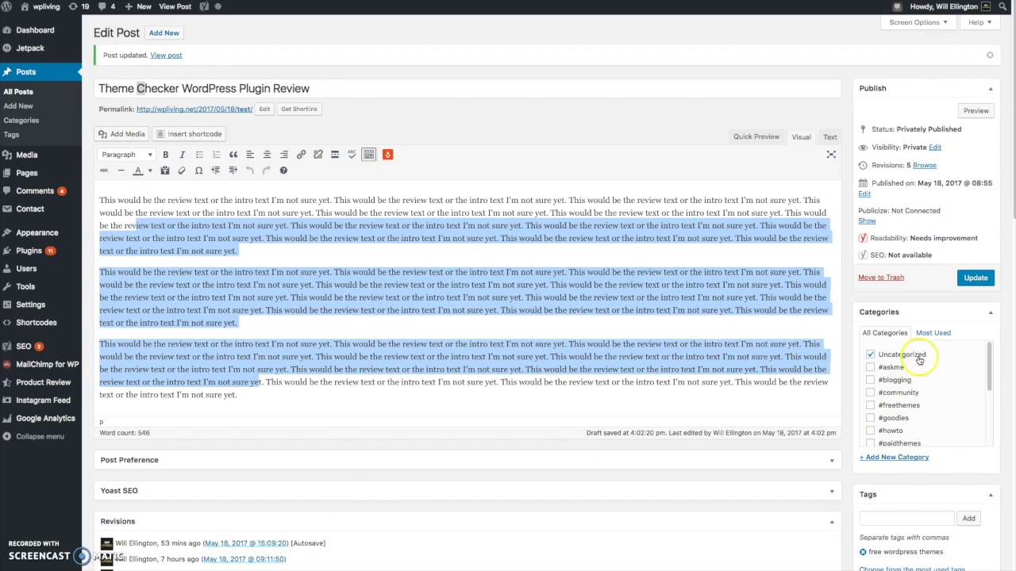
pyautogui.scroll(-1, 860, 443)
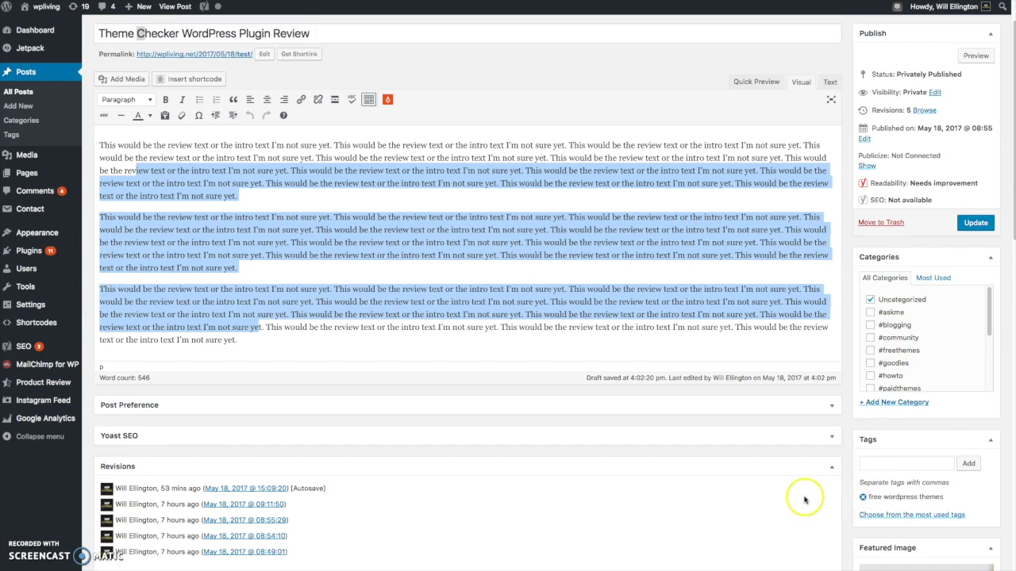
pyautogui.scroll(-4, 793, 484)
pyautogui.click(831, 246)
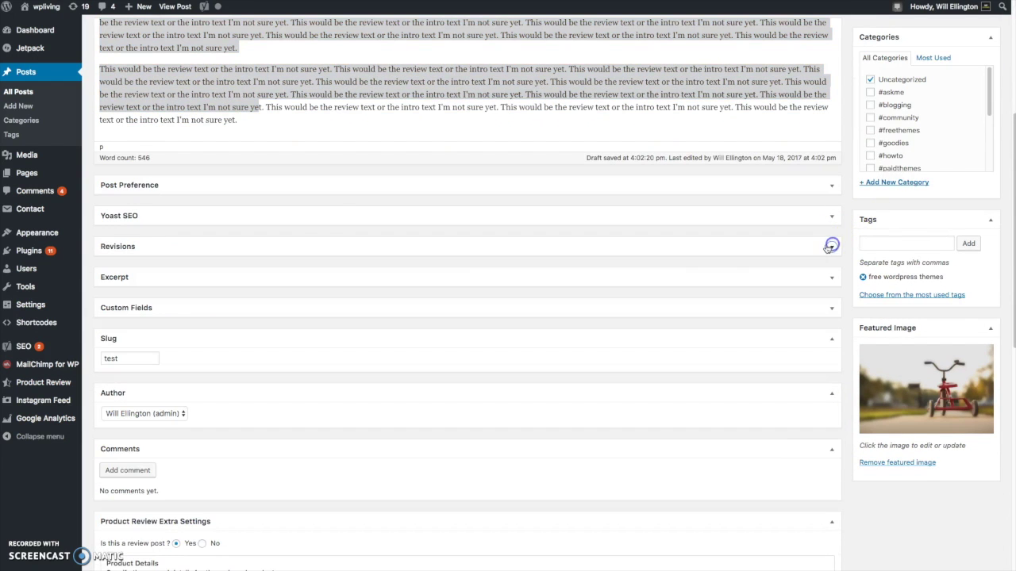
# Examine the product details in Product Review Extra Settings, including the affiliate button text and affiliate link
pyautogui.scroll(-3, 315, 211)
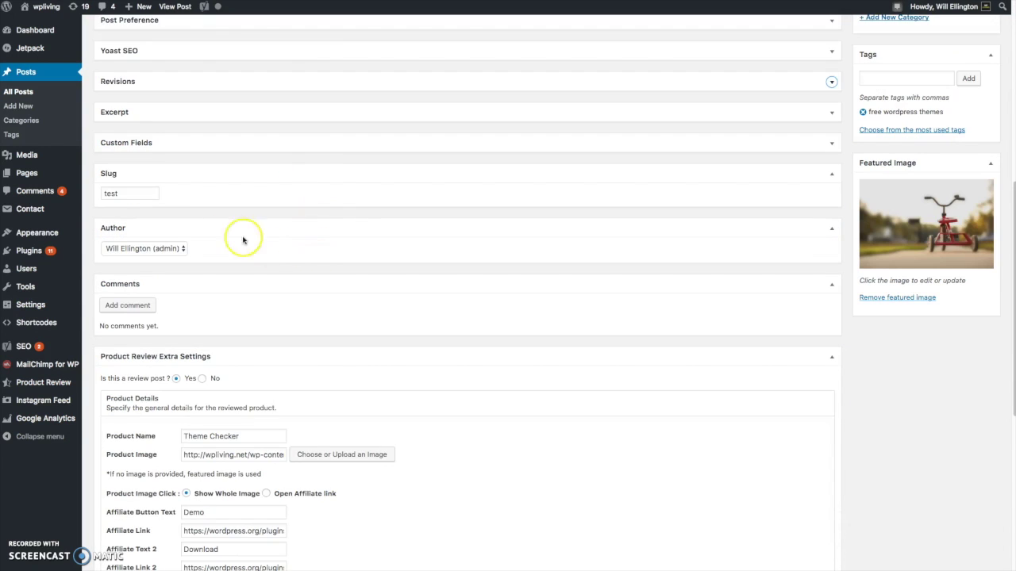
pyautogui.scroll(-3, 223, 238)
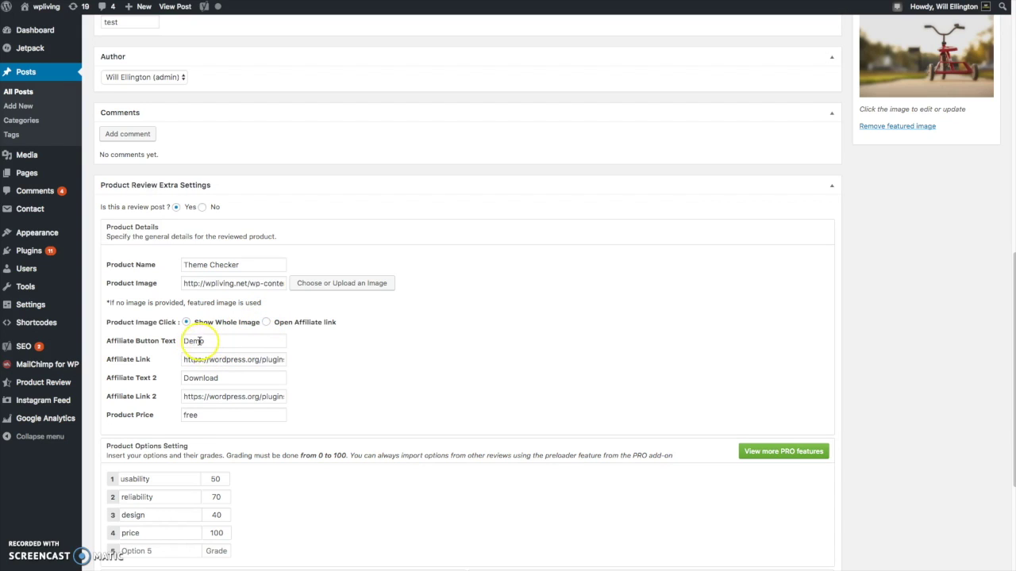
pyautogui.doubleClick(187, 342)
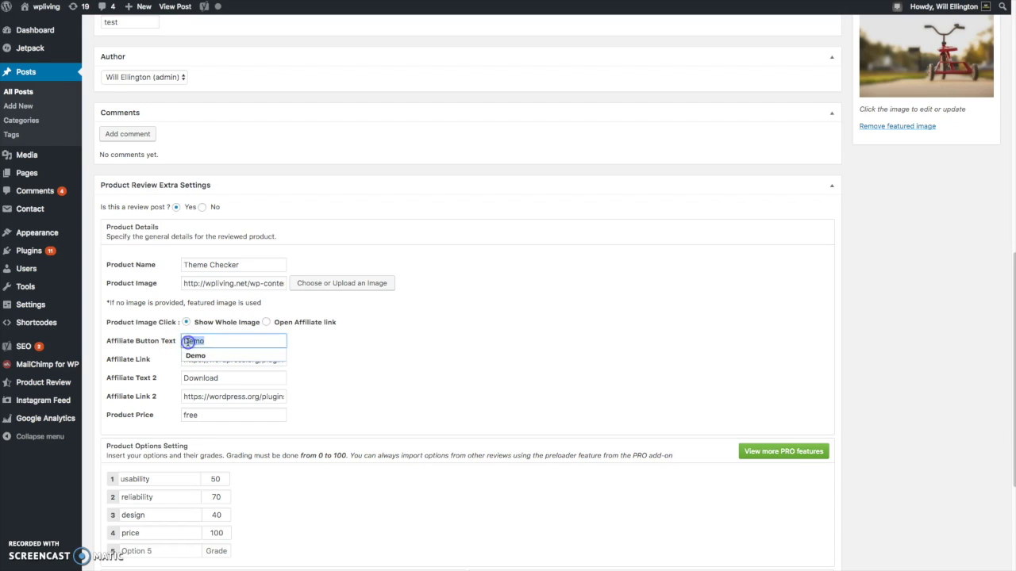
pyautogui.click(332, 345)
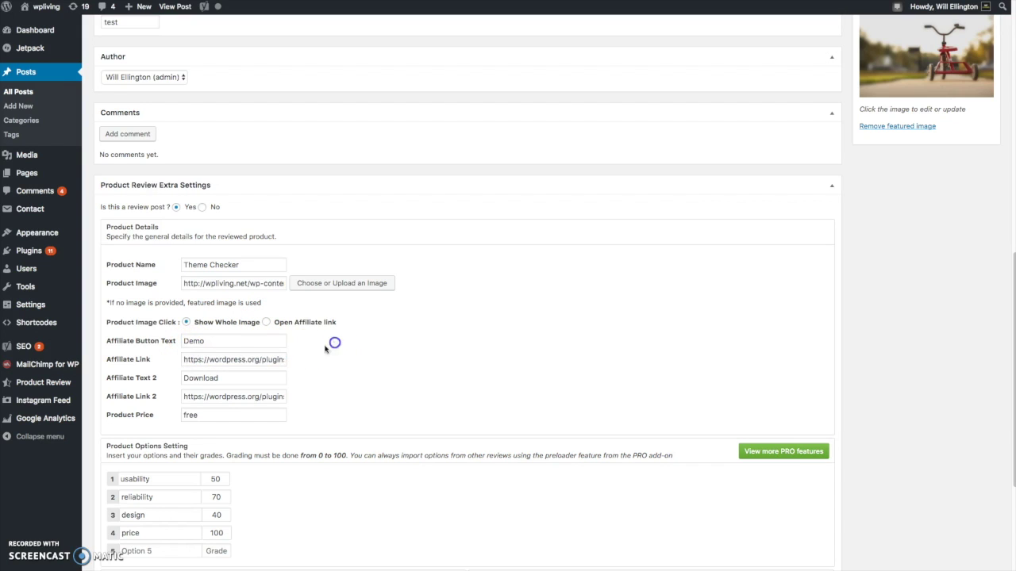
pyautogui.tripleClick(196, 361)
pyautogui.click(378, 361)
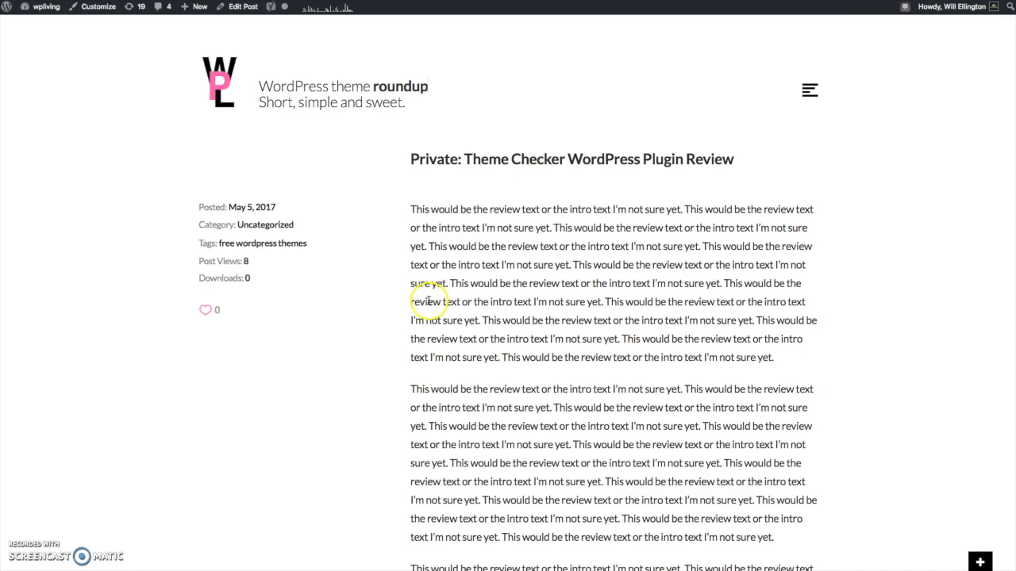
# Check the published post for the Theme Checker review box and its product name below the body text
pyautogui.scroll(-7, 488, 238)
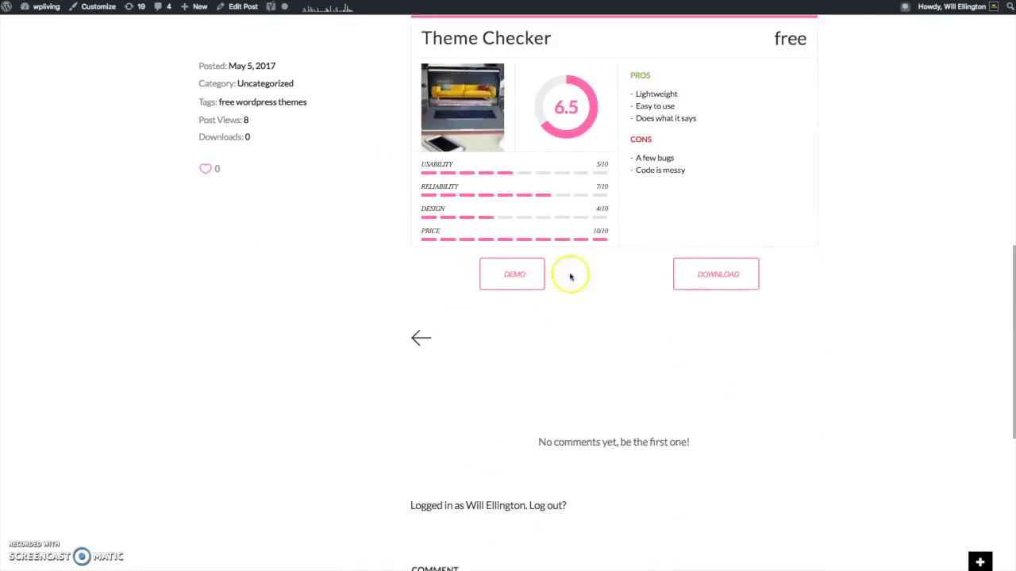
pyautogui.scroll(3, 572, 274)
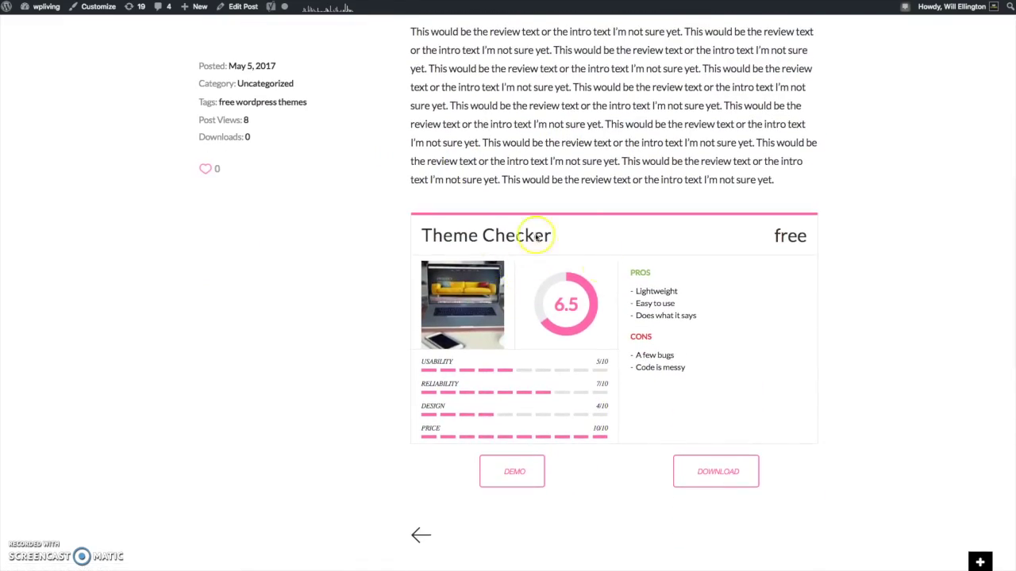
pyautogui.scroll(5, 519, 198)
pyautogui.scroll(-5, 529, 248)
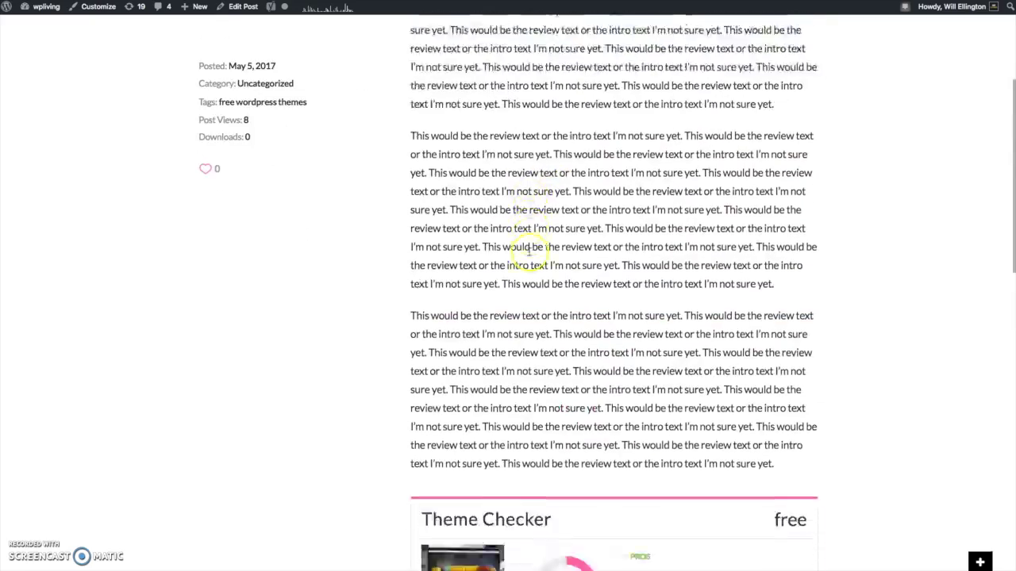
pyautogui.moveTo(454, 180); pyautogui.dragTo(535, 182)
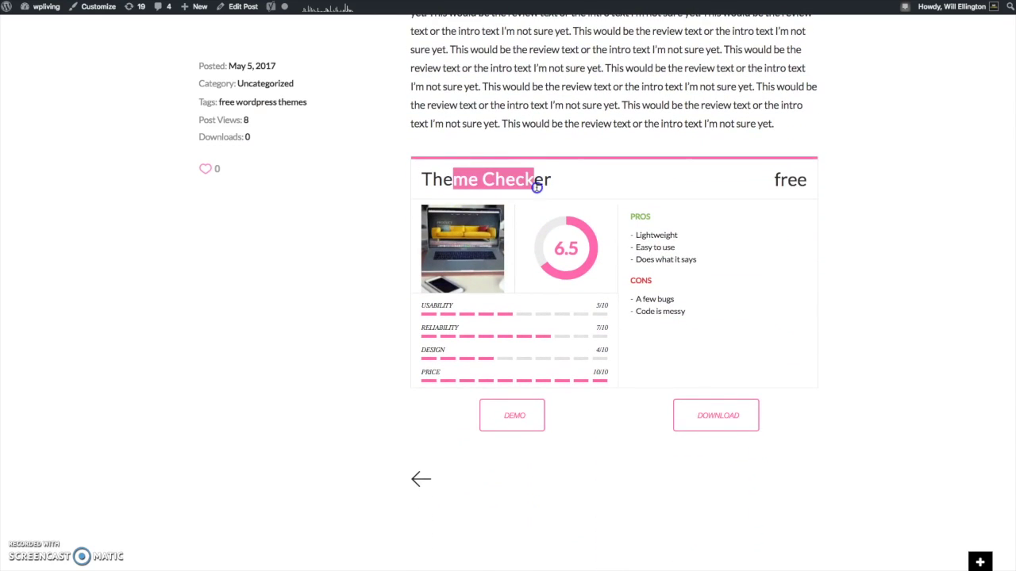
# Return to the post editor and examine the product price, option grades, and pro and cons features
pyautogui.hotkey('ctrl', 'w')
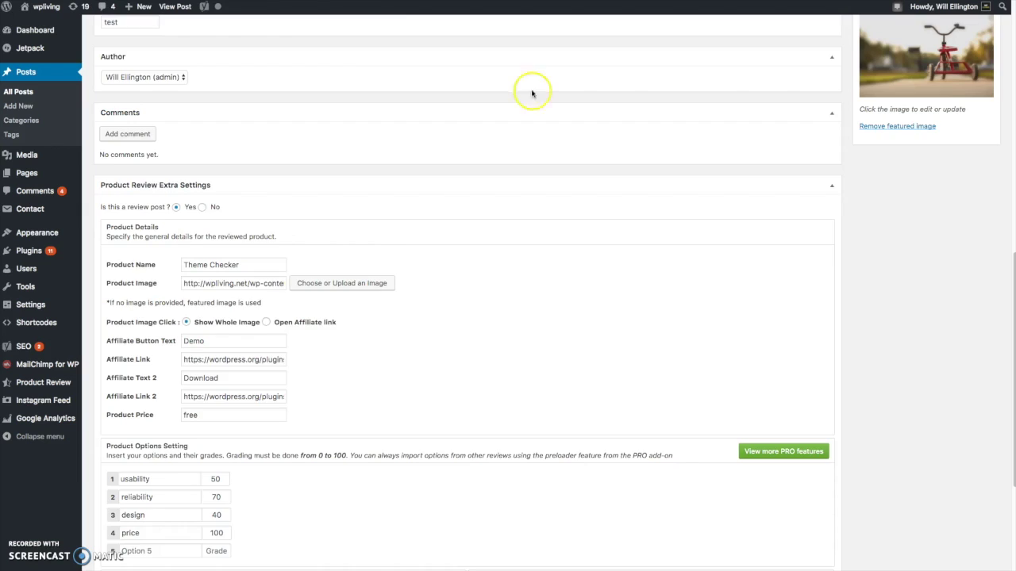
pyautogui.scroll(-3, 231, 341)
pyautogui.scroll(-1, 203, 373)
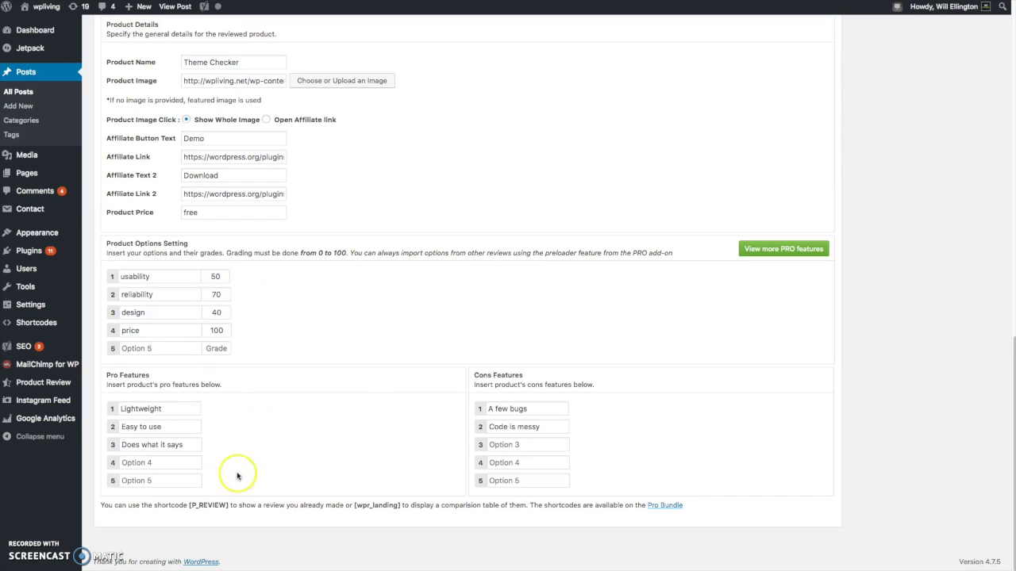
pyautogui.moveTo(104, 212); pyautogui.dragTo(167, 217)
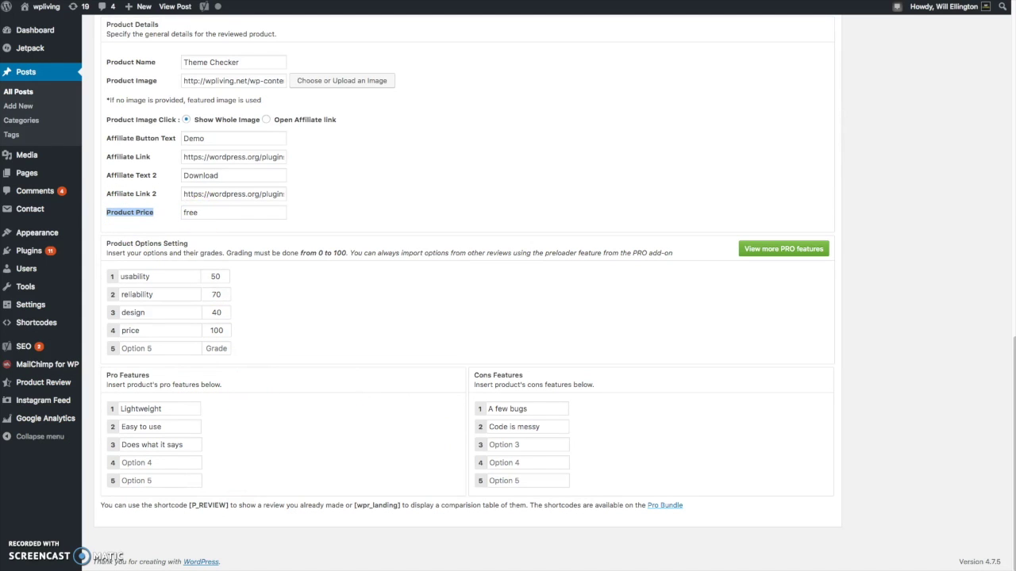
# View the product image enlarged from the review box on the published post, then close it
pyautogui.hotkey('ctrl', 'Tab')
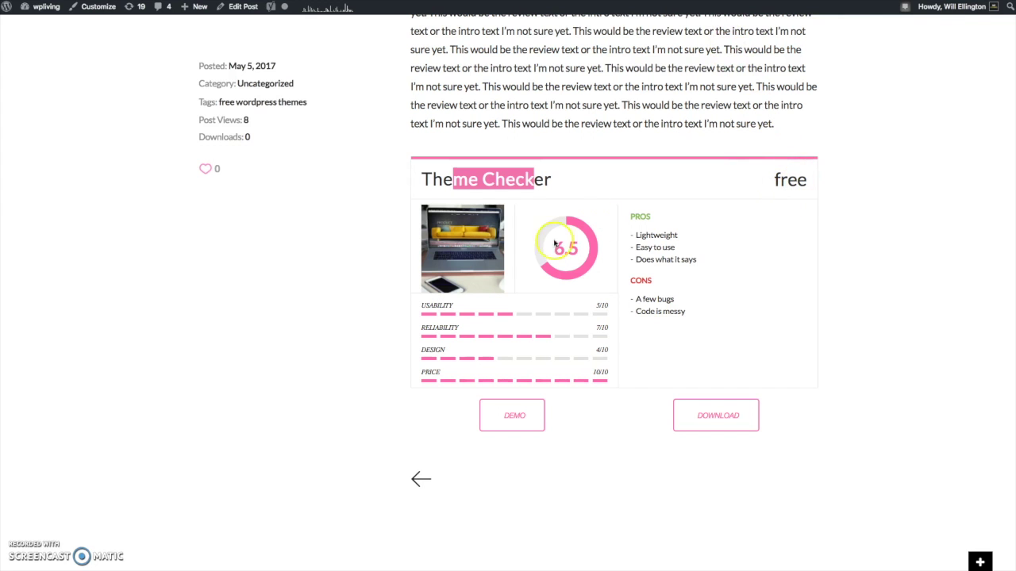
pyautogui.click(446, 238)
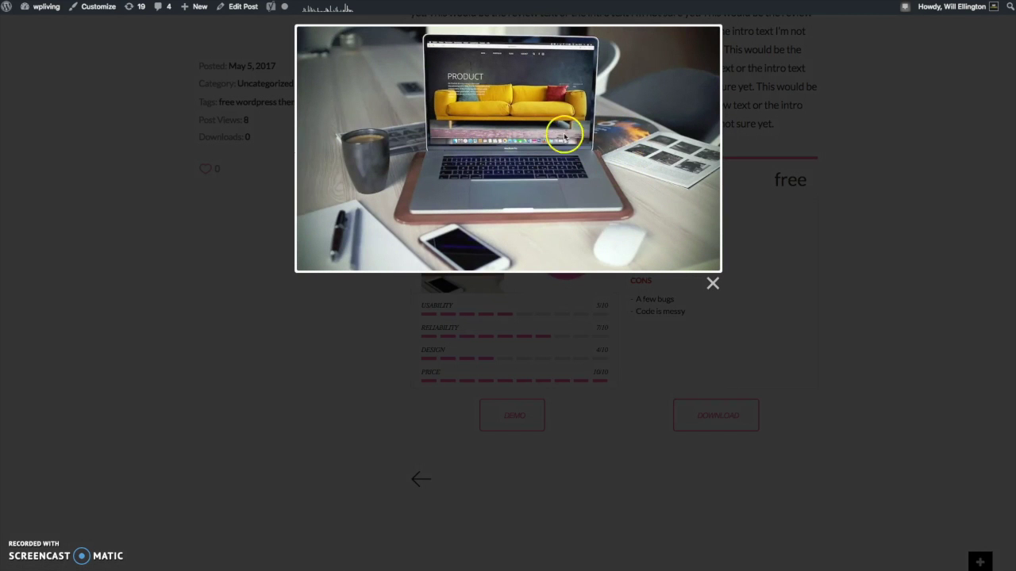
pyautogui.click(712, 280)
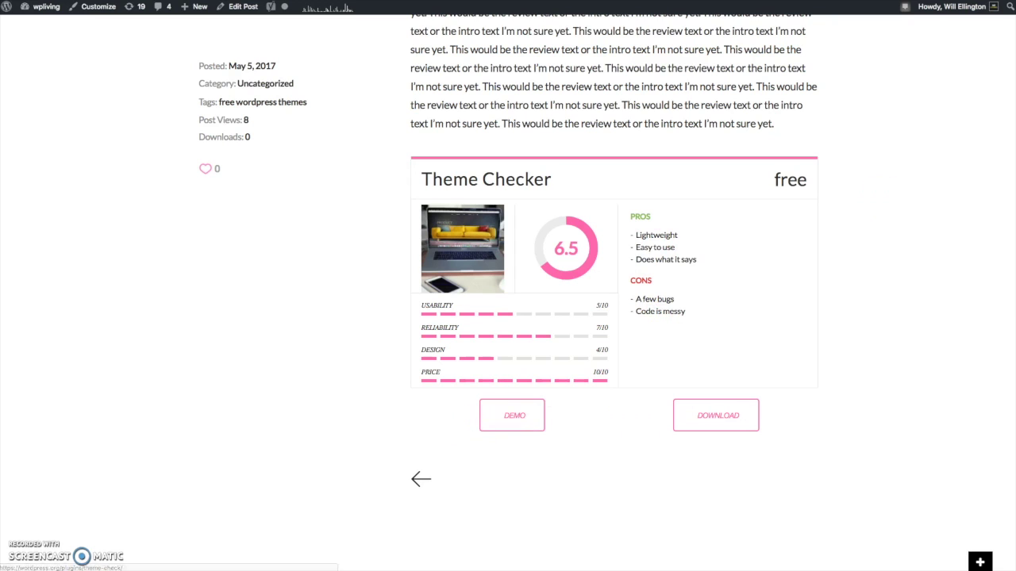
# Compare the Affiliate Link field in the post editor with the Demo and Download buttons on the published post
pyautogui.hotkey('ctrl', 'Tab')
pyautogui.scroll(2, 170, 319)
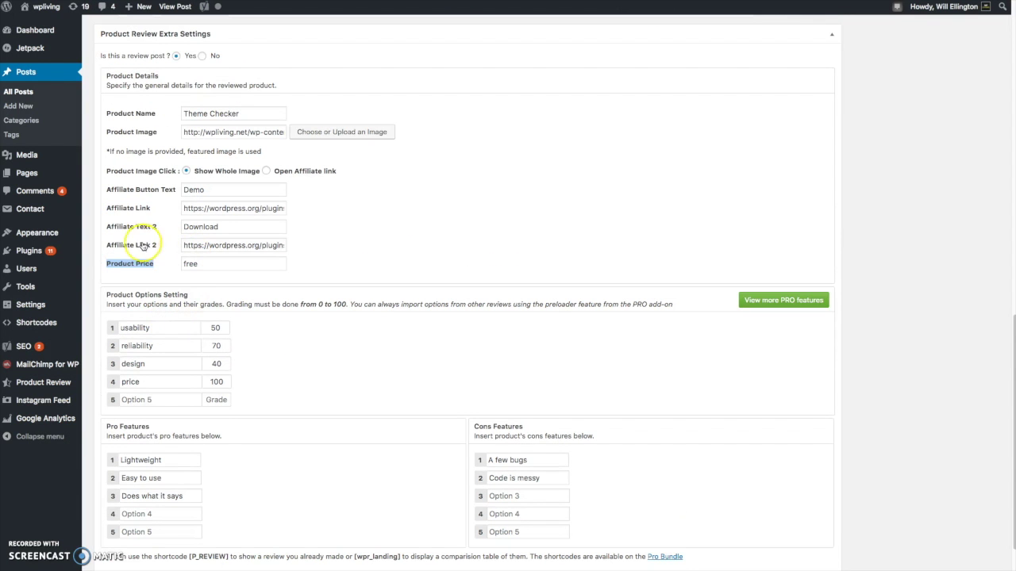
pyautogui.moveTo(114, 208); pyautogui.dragTo(181, 209)
pyautogui.click(711, 64)
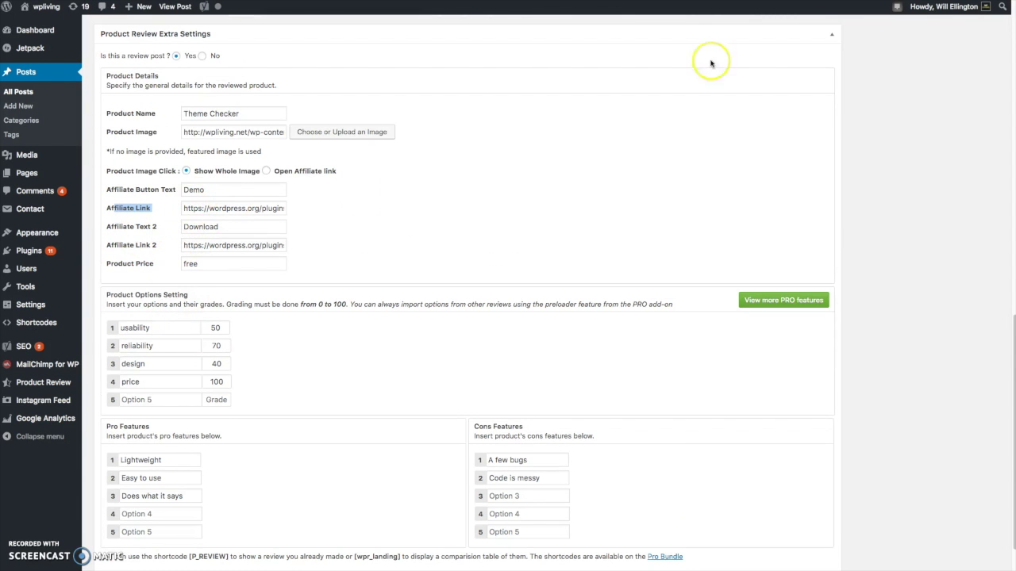
pyautogui.hotkey('ctrl', 'Tab')
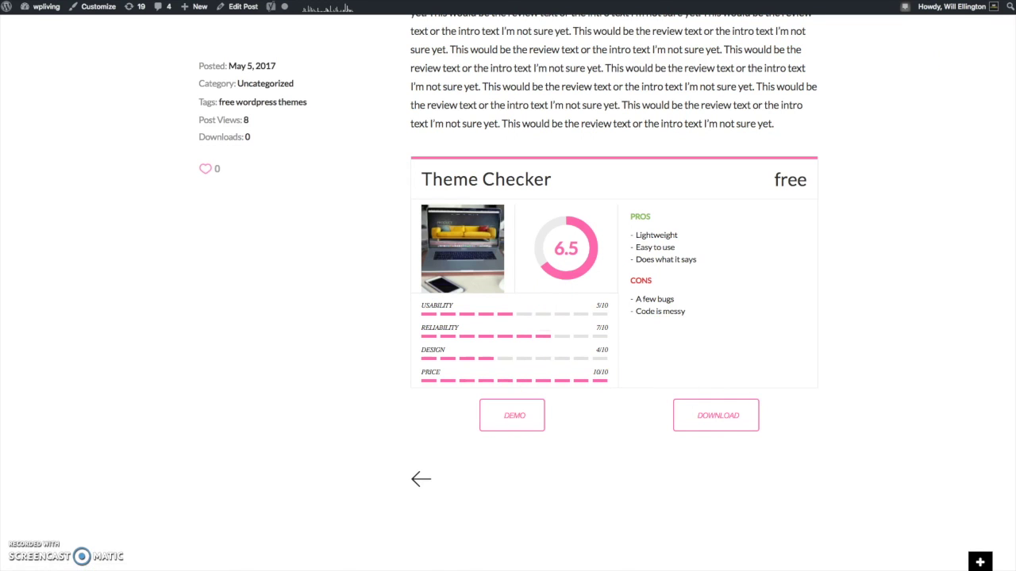
# Examine the Product Options Setting grades in the post editor and look over the rest of the edit page
pyautogui.hotkey('ctrl', 'Tab')
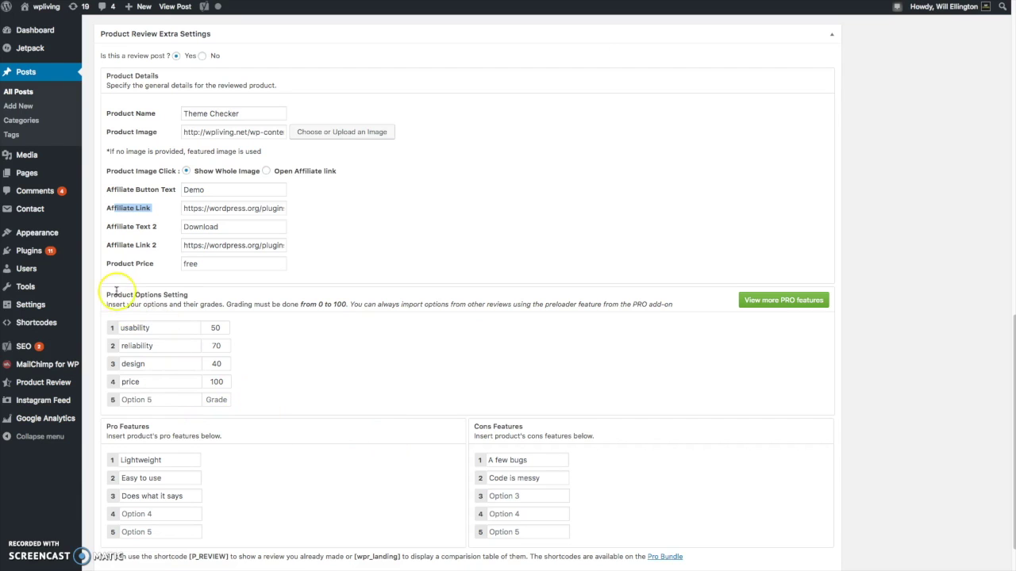
pyautogui.moveTo(117, 293); pyautogui.dragTo(188, 295)
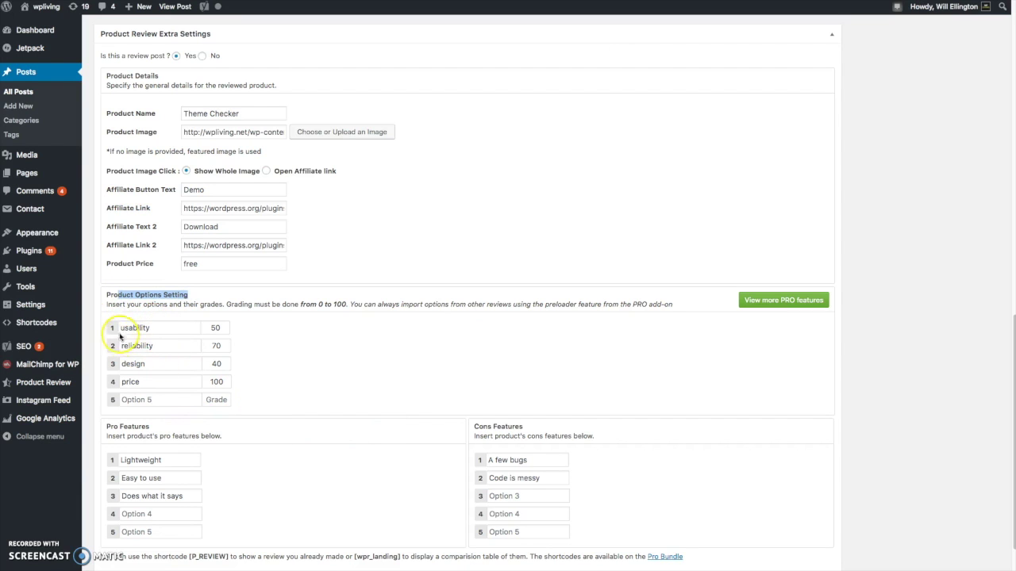
pyautogui.scroll(-1, 190, 424)
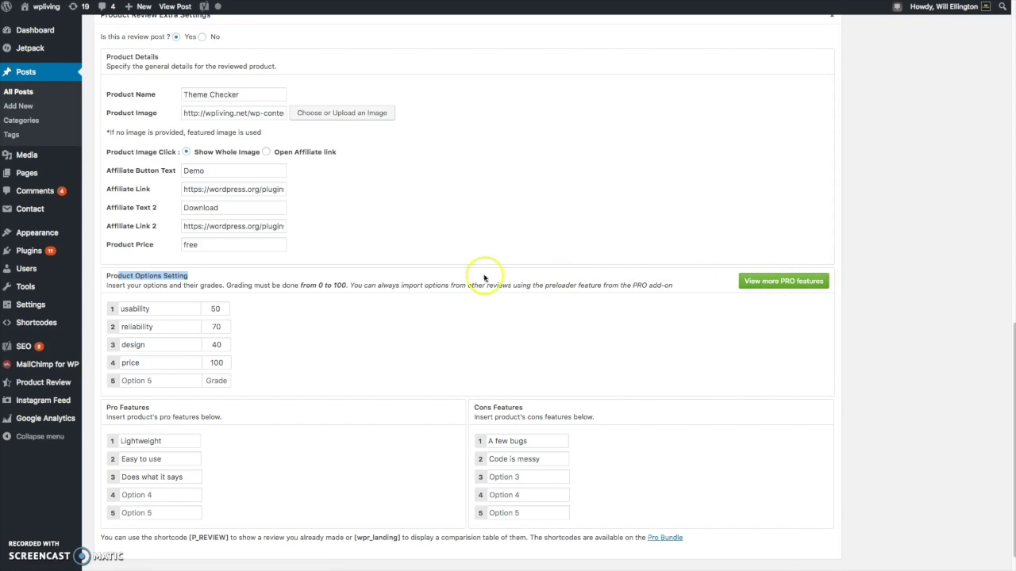
pyautogui.scroll(5, 250, 293)
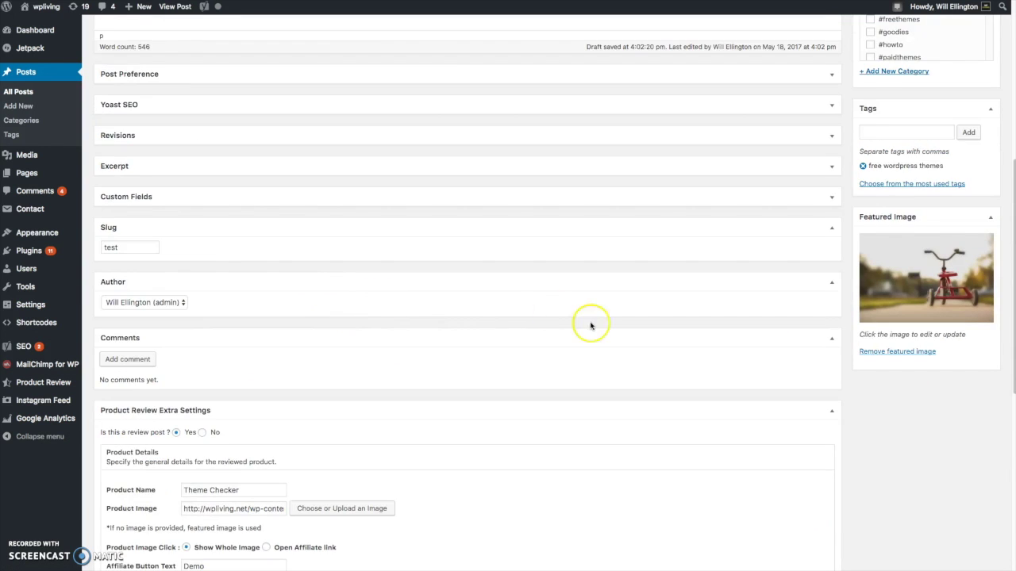
pyautogui.scroll(5, 590, 326)
pyautogui.scroll(-15, 517, 317)
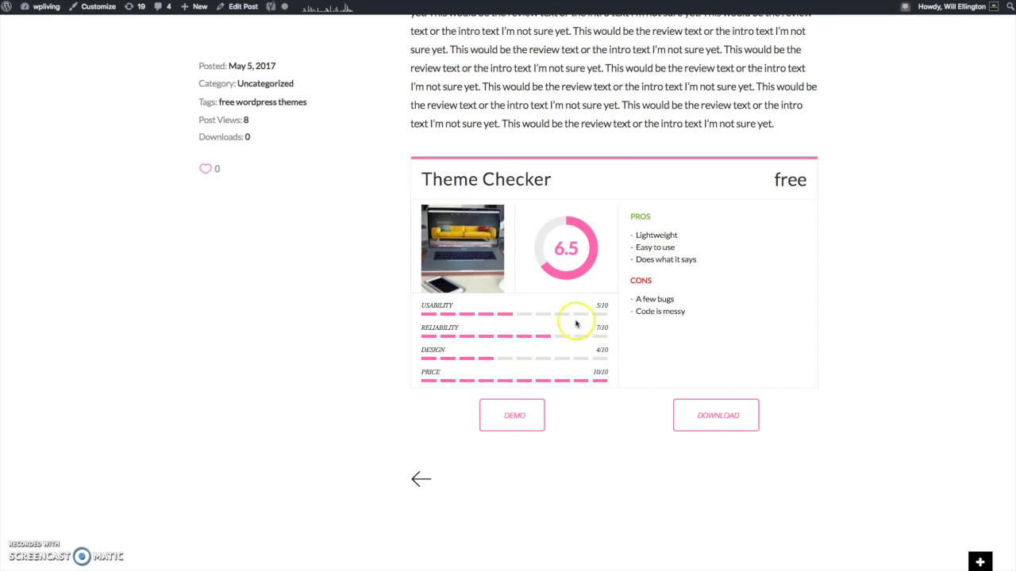
# Examine the rating bars on the published post and how the review box sits below the article text
pyautogui.moveTo(577, 324); pyautogui.dragTo(616, 390)
pyautogui.click(766, 302)
pyautogui.scroll(10, 733, 295)
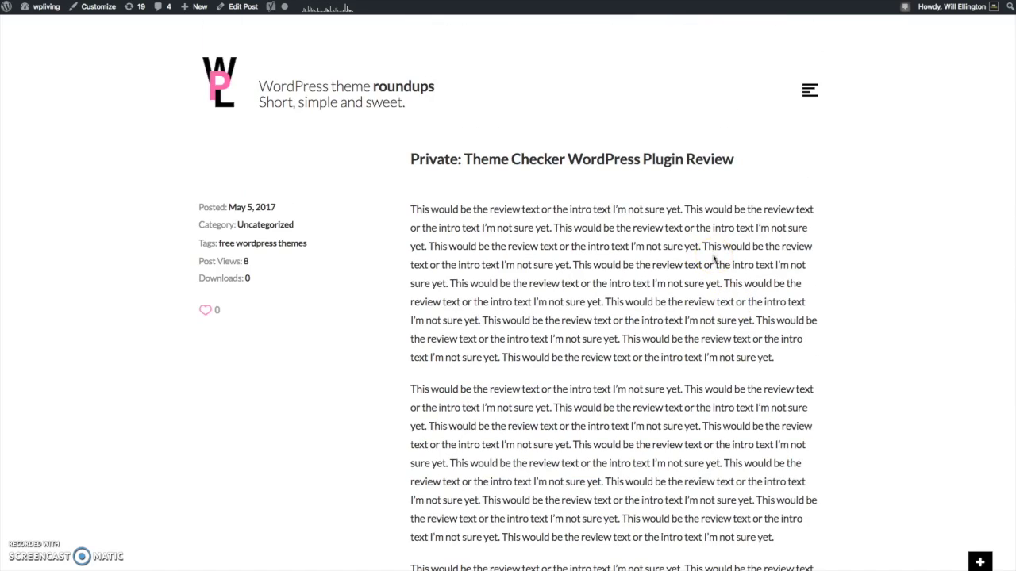
pyautogui.scroll(-7, 717, 249)
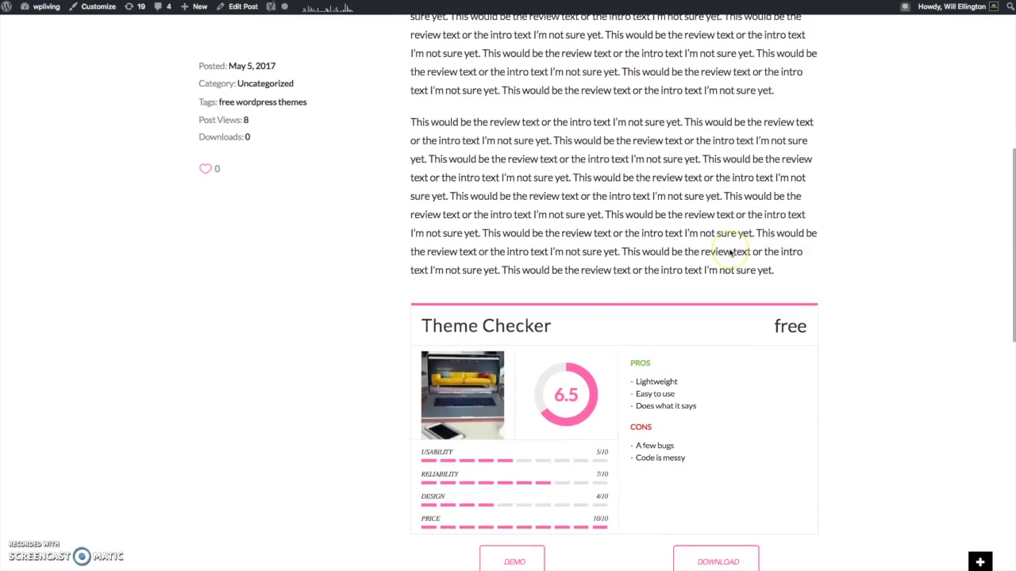
pyautogui.scroll(-2, 699, 397)
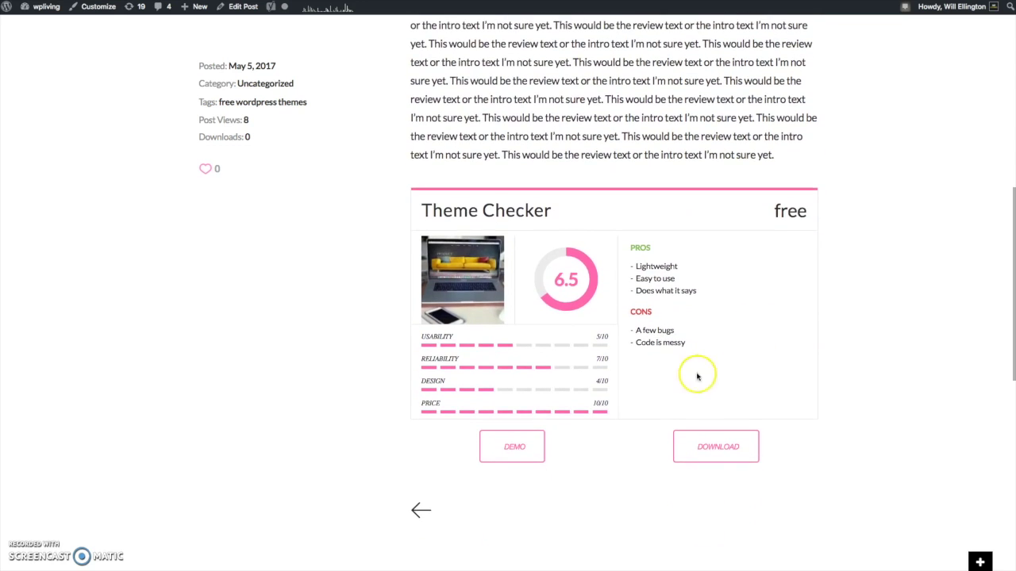
# Examine the list of rated reviews in the footer of the published page
pyautogui.scroll(-9, 544, 334)
pyautogui.scroll(-3, 545, 333)
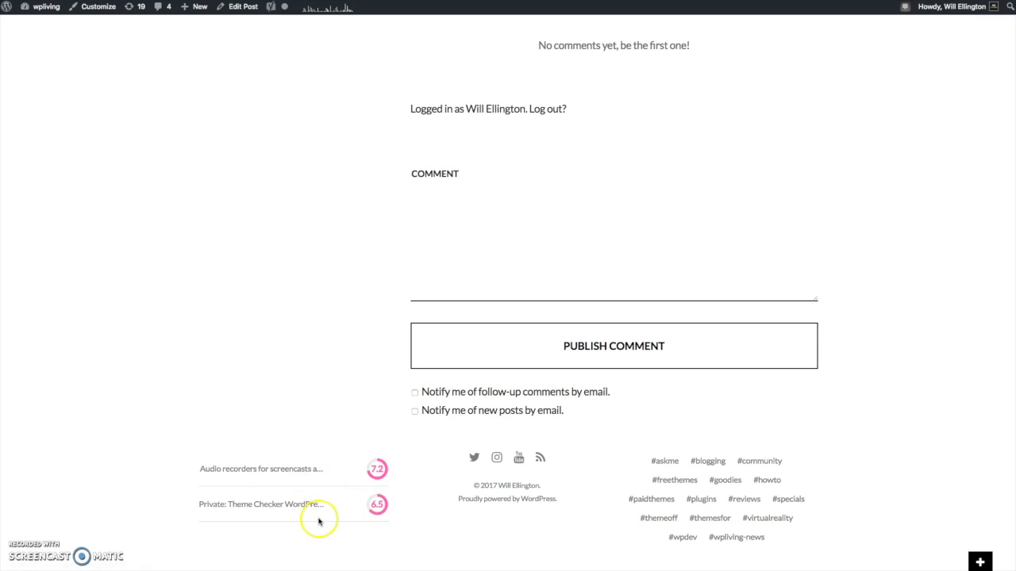
pyautogui.scroll(15, 453, 299)
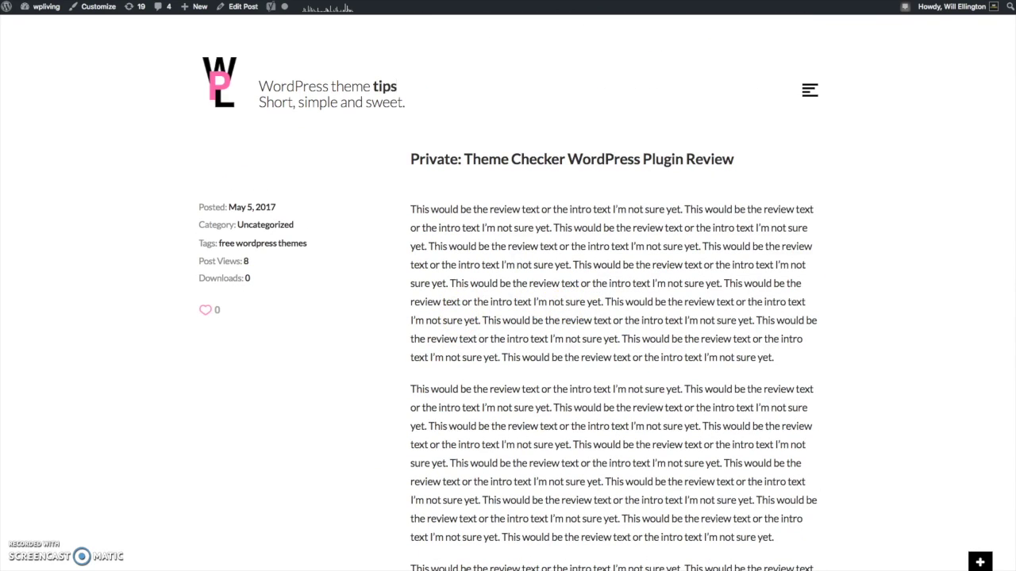
# Look over the published review post once more, from its title down to the Theme Checker review box
pyautogui.scroll(-8, 595, 200)
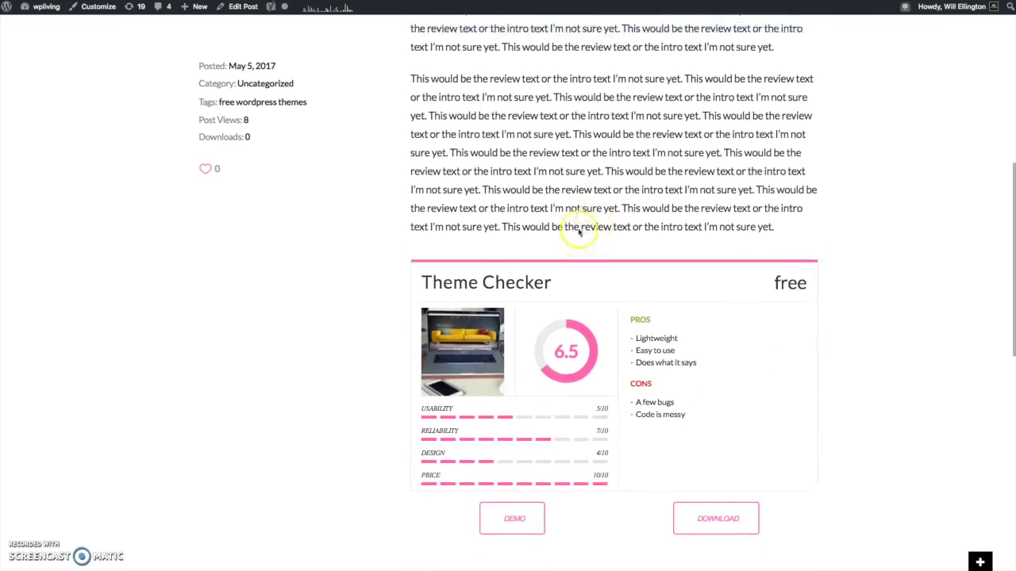
pyautogui.scroll(6, 579, 230)
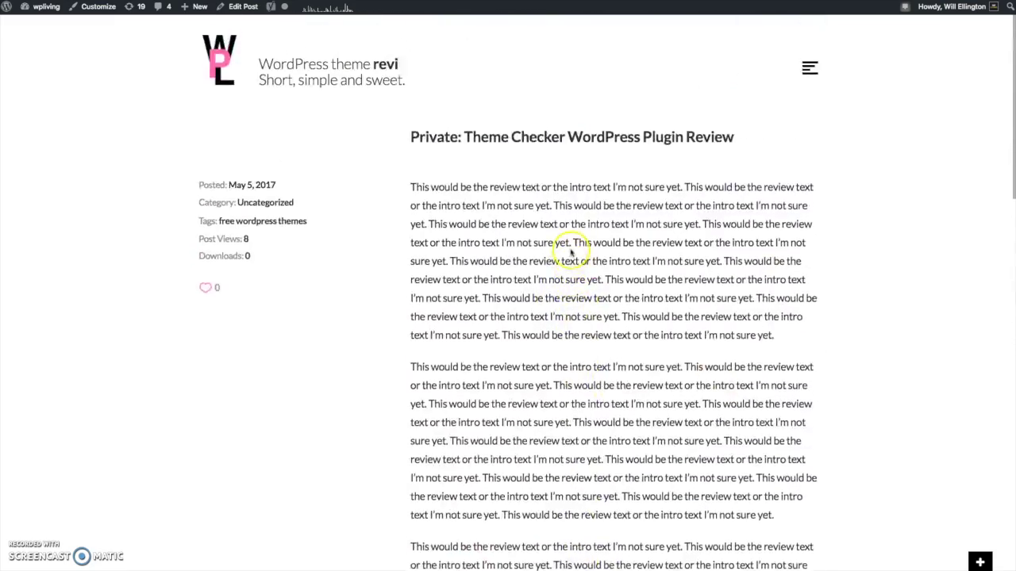
pyautogui.scroll(-6, 568, 250)
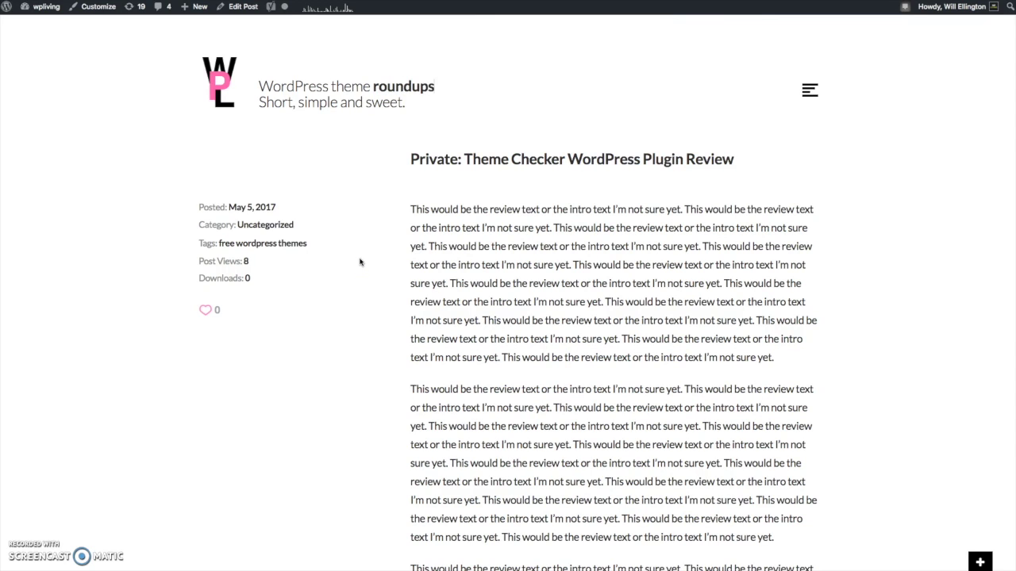
pyautogui.scroll(-7, 445, 265)
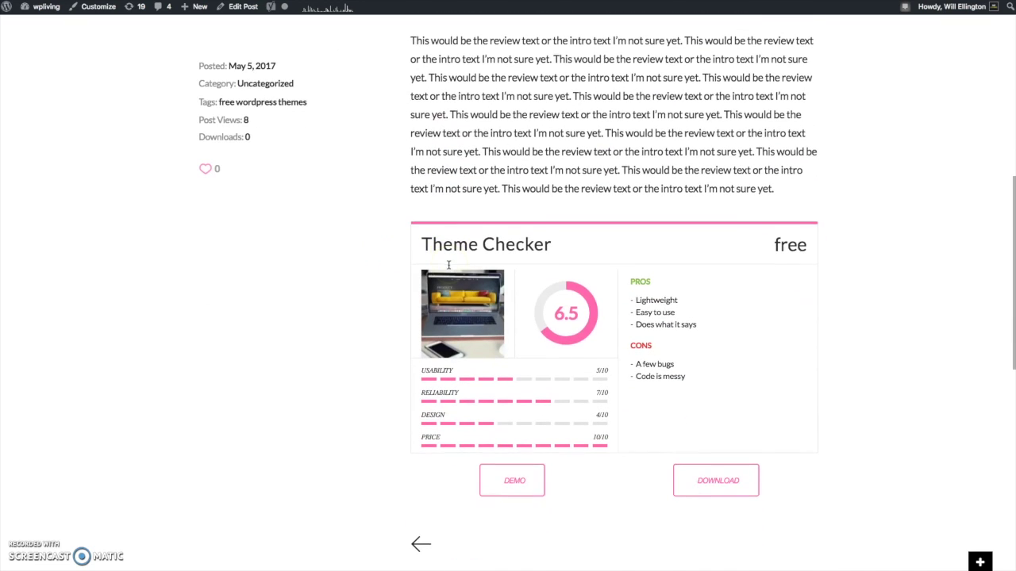